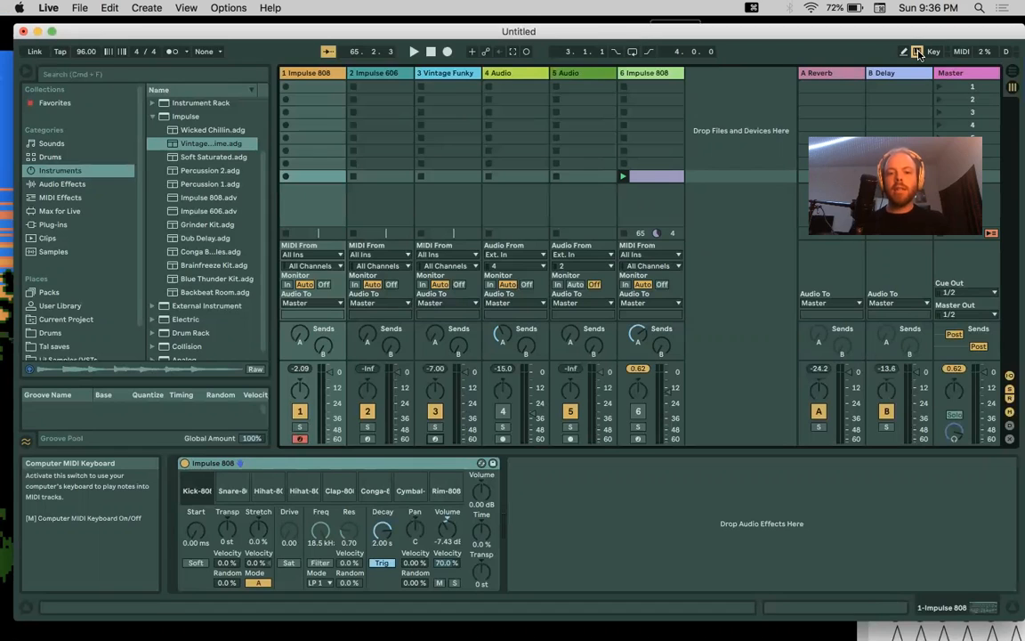
Audition the drum sounds of the Impulse 808 kit by playing notes A through L on the computer MIDI keyboard
key("a")
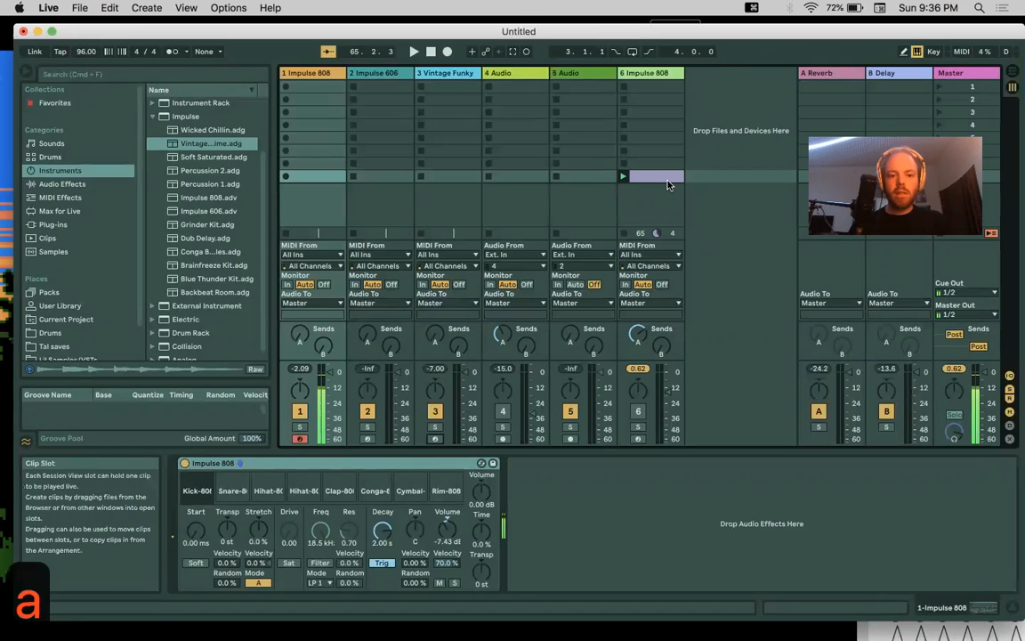
key("s")
key("d")
key("f")
key("g")
key("h")
key("j")
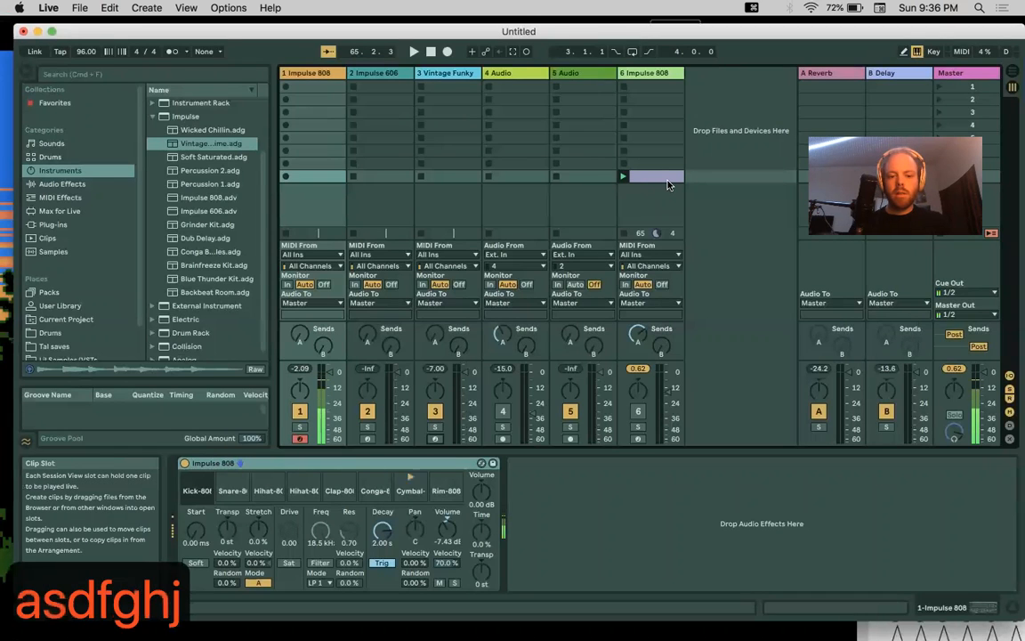
key("k")
key("l")
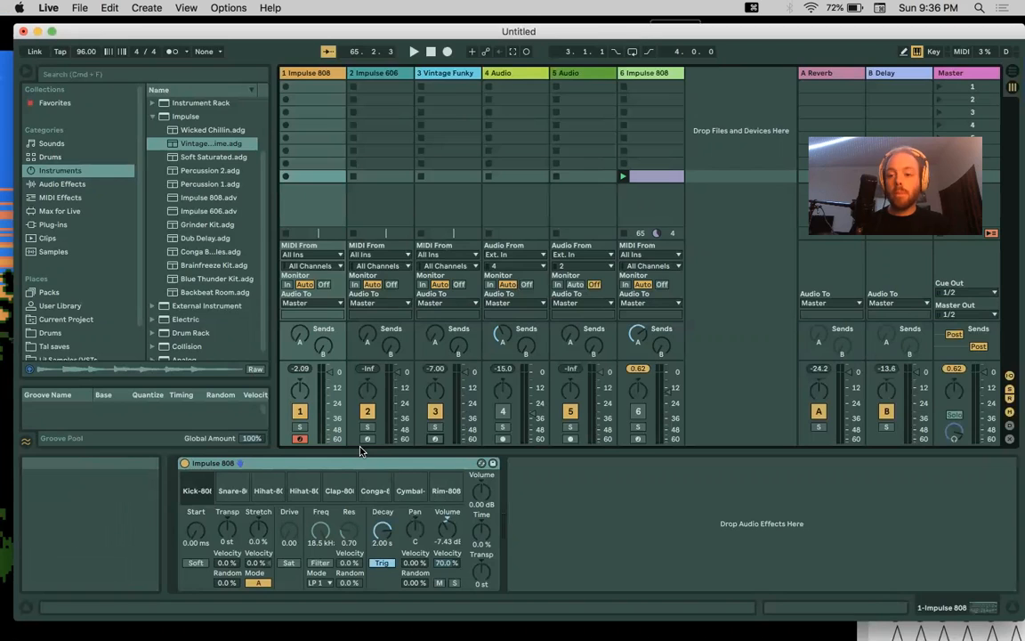
Arm the Impulse 606 track instead of the Impulse 808 track and audition its drum sounds
left_click(300, 438)
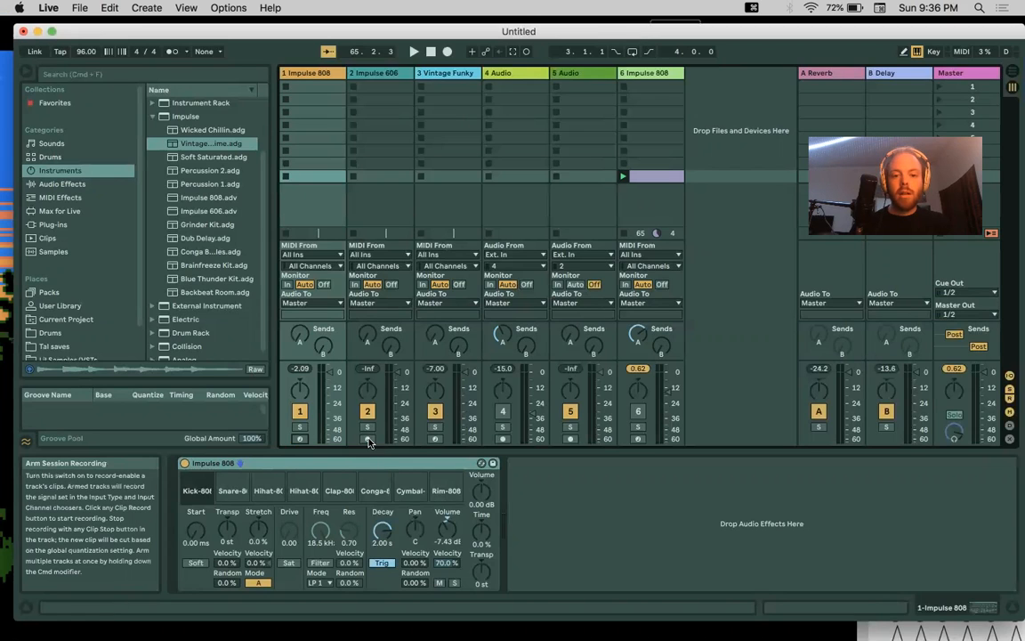
left_click(368, 440)
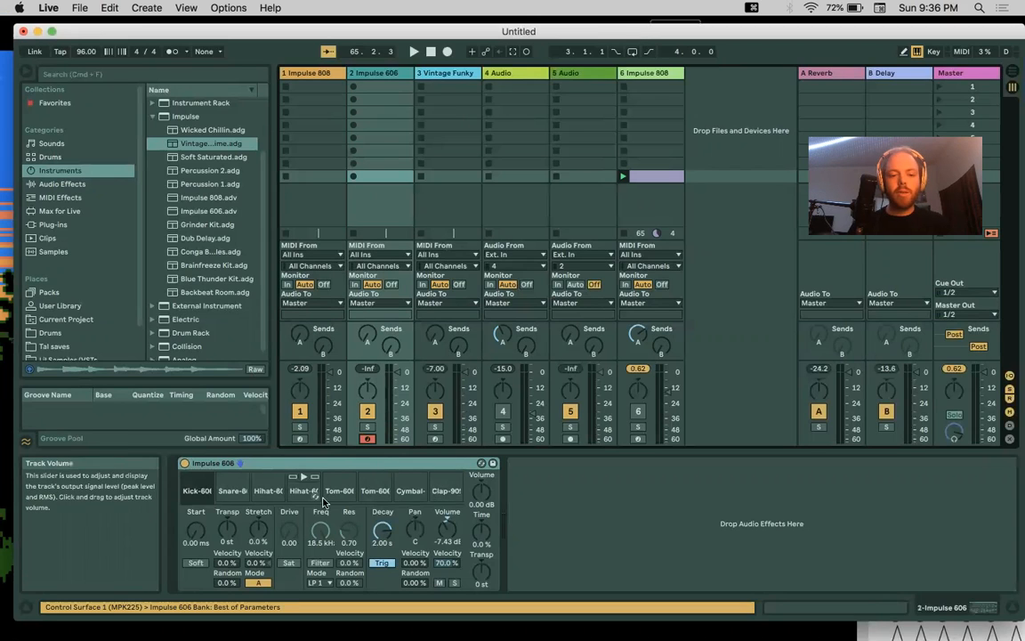
key("a")
key("s")
key("d")
key("f")
key("g")
key("h")
Arm the Vintage Funky track together with the Impulse 606 track and play both kits at once
left_click(435, 439)
key("a")
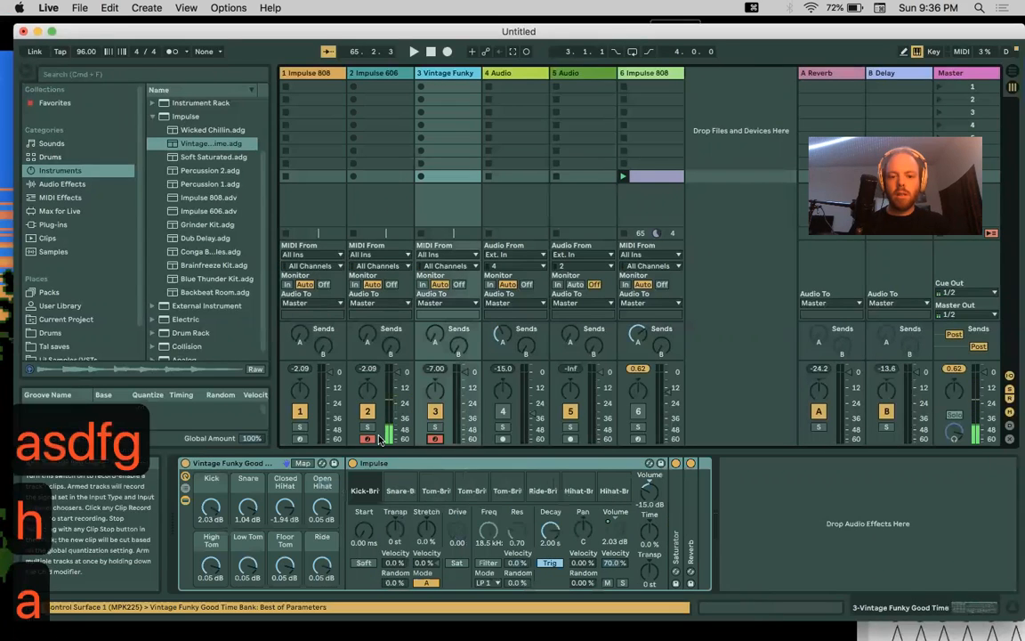
key("s")
key("d")
key("f")
key("g")
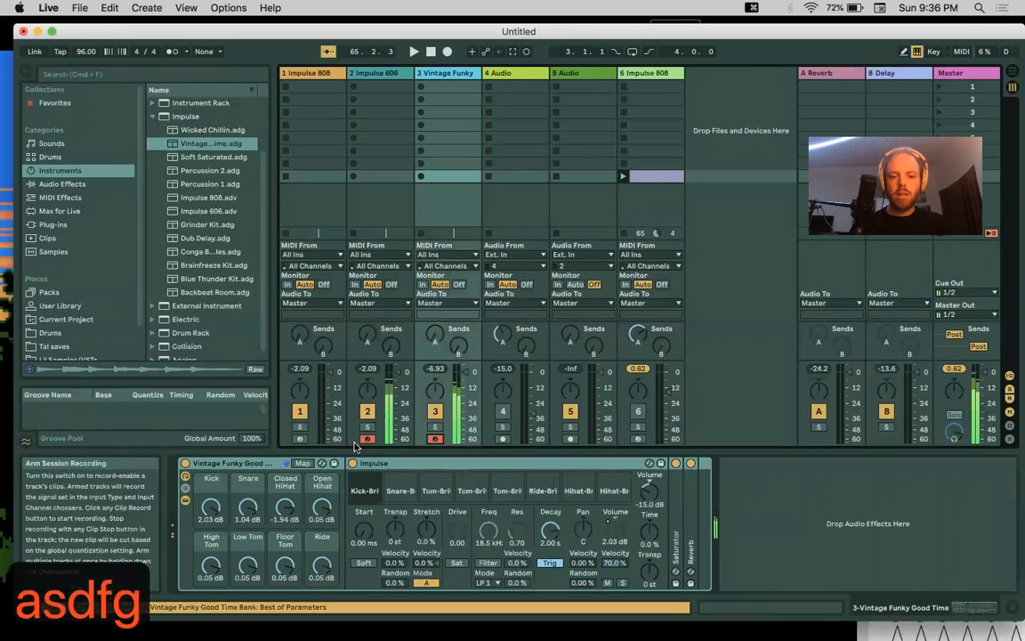
Arm the first Impulse 808 track as well and play all three drum kits together
left_click(300, 440)
key("a")
key("s")
key("d")
key("f")
key("g")
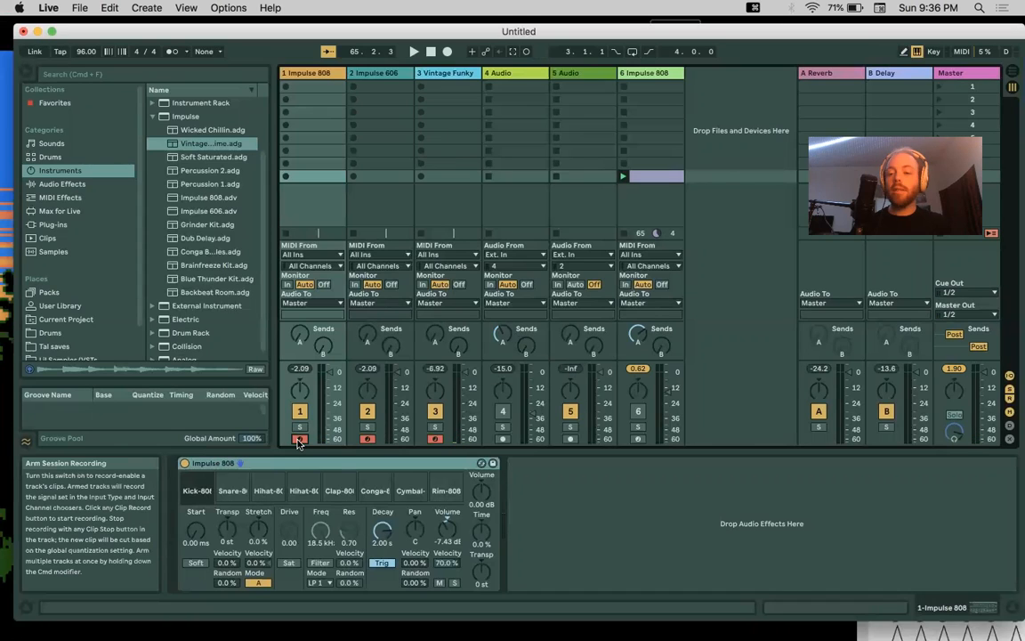
Leave only the first Impulse 808 track armed and create an empty MIDI clip in its first slot
left_click(367, 440)
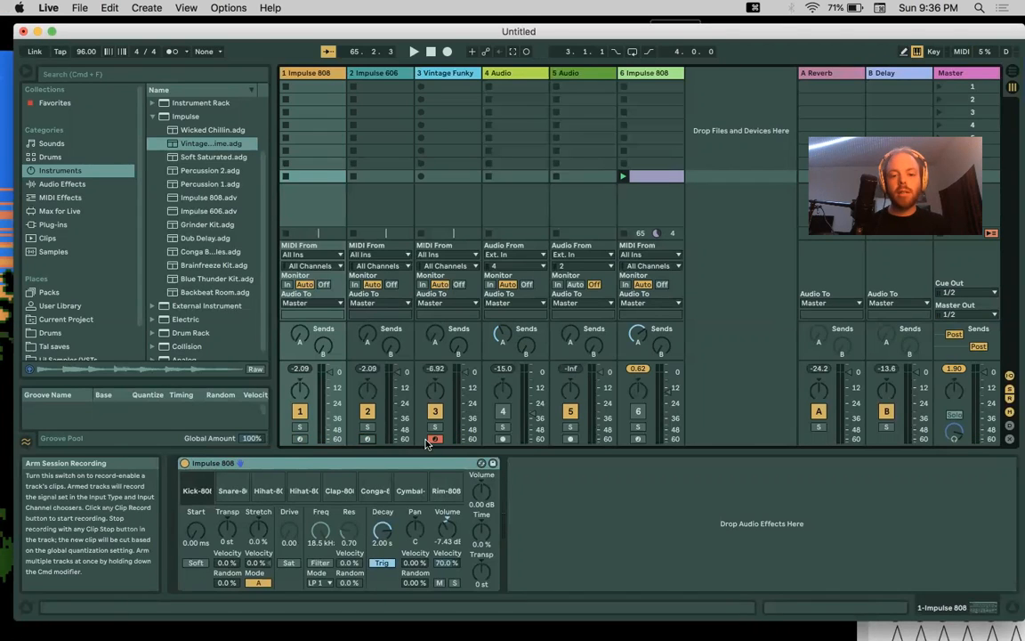
left_click(300, 440)
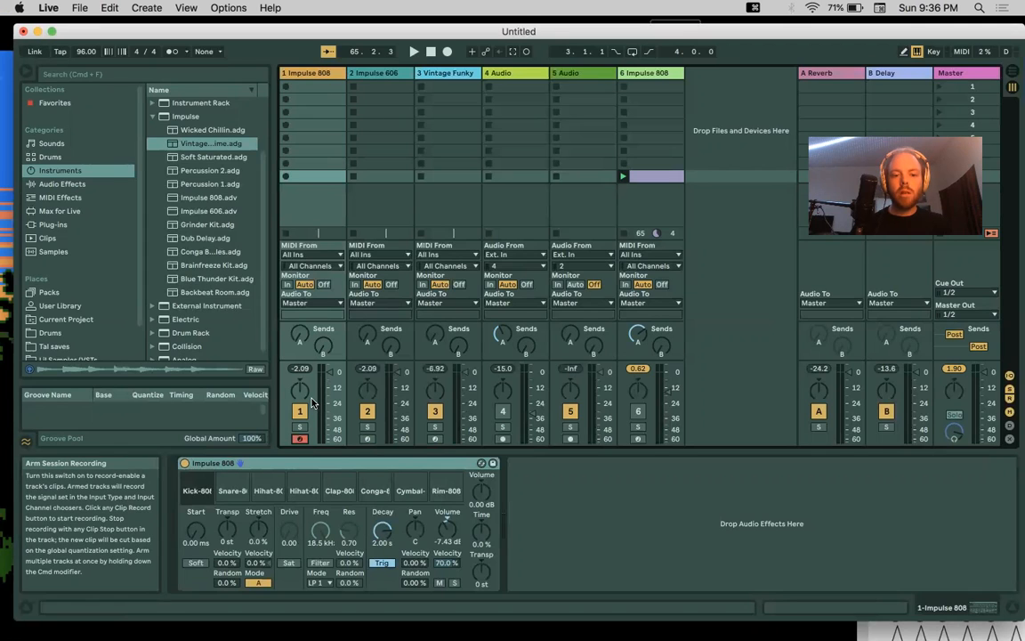
double_click(325, 89)
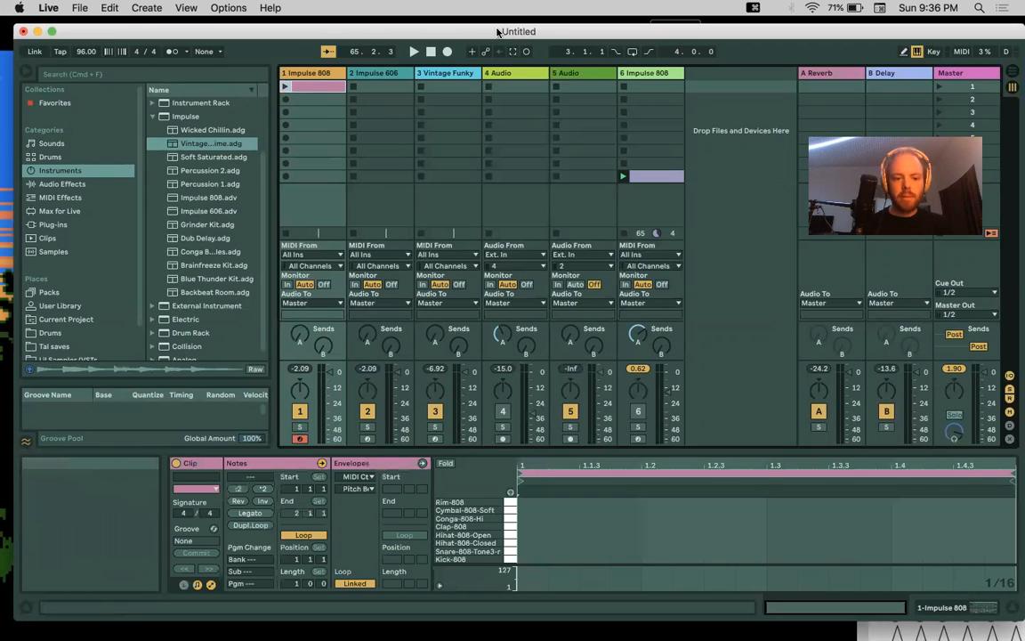
Hide the clip's Envelopes box and enlarge the MIDI note editor so that every drum row is readable
left_click_drag(497, 33, 485, 31)
left_click(198, 583)
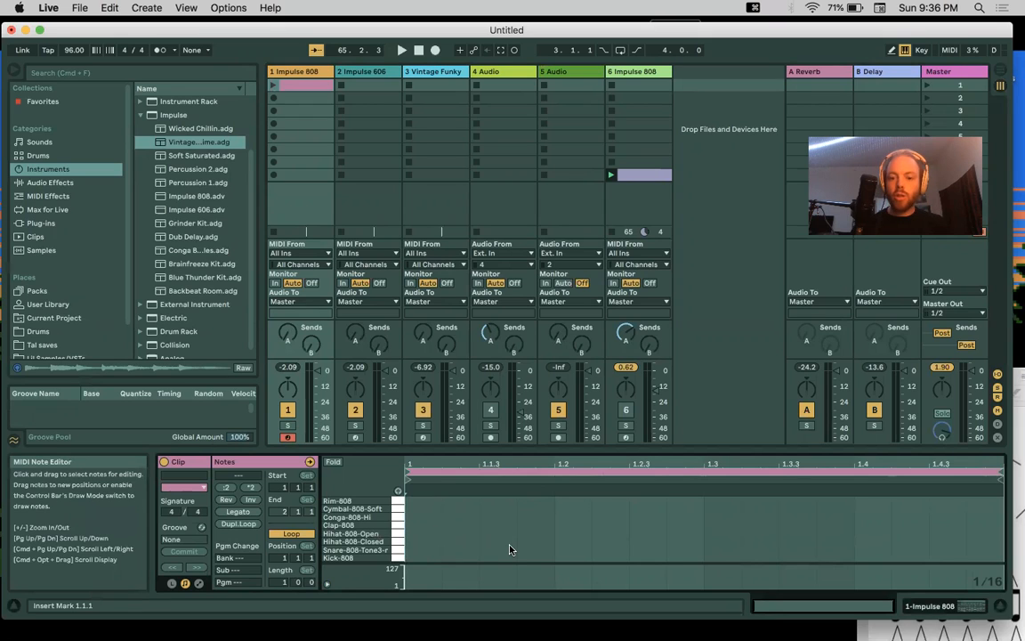
left_click_drag(676, 451, 670, 349)
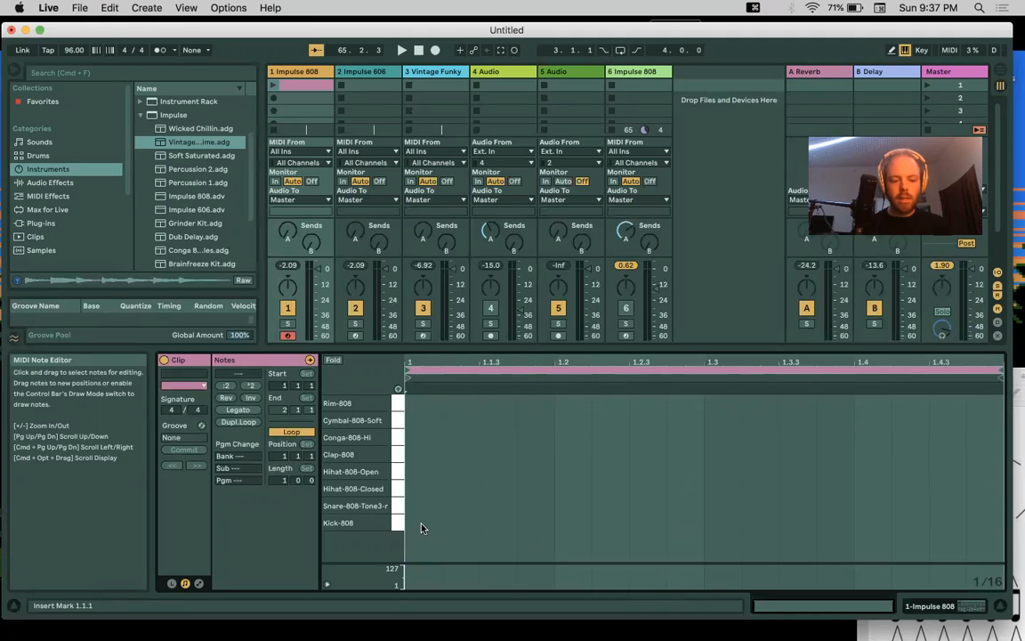
Set the fixed grid to 1/4 and add four quarter-note Kick-808 hits filling the bar
right_click(514, 469)
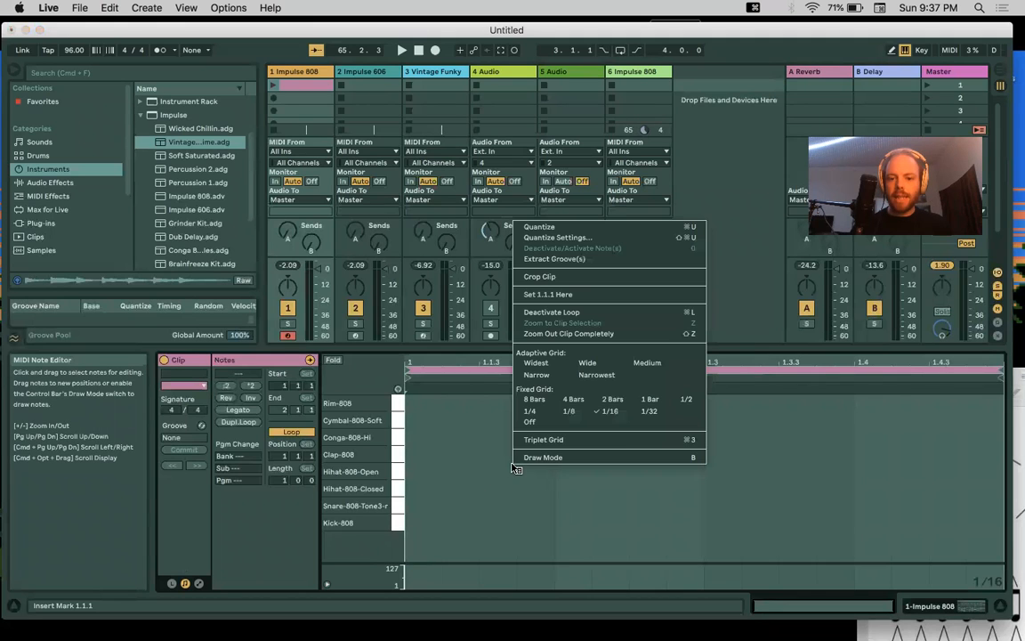
left_click(530, 412)
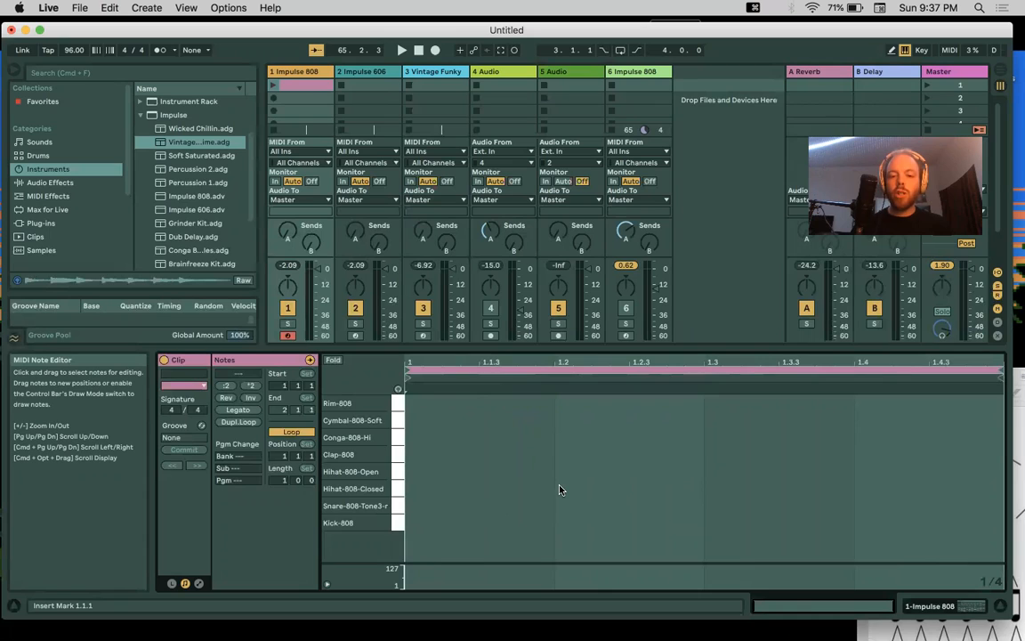
double_click(471, 525)
double_click(648, 525)
double_click(778, 525)
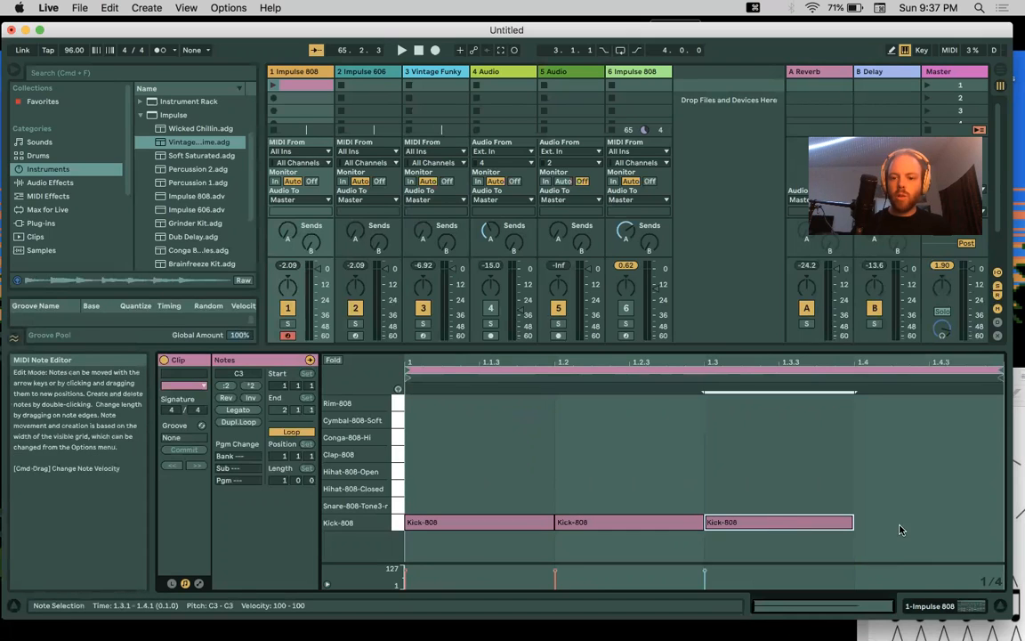
double_click(917, 525)
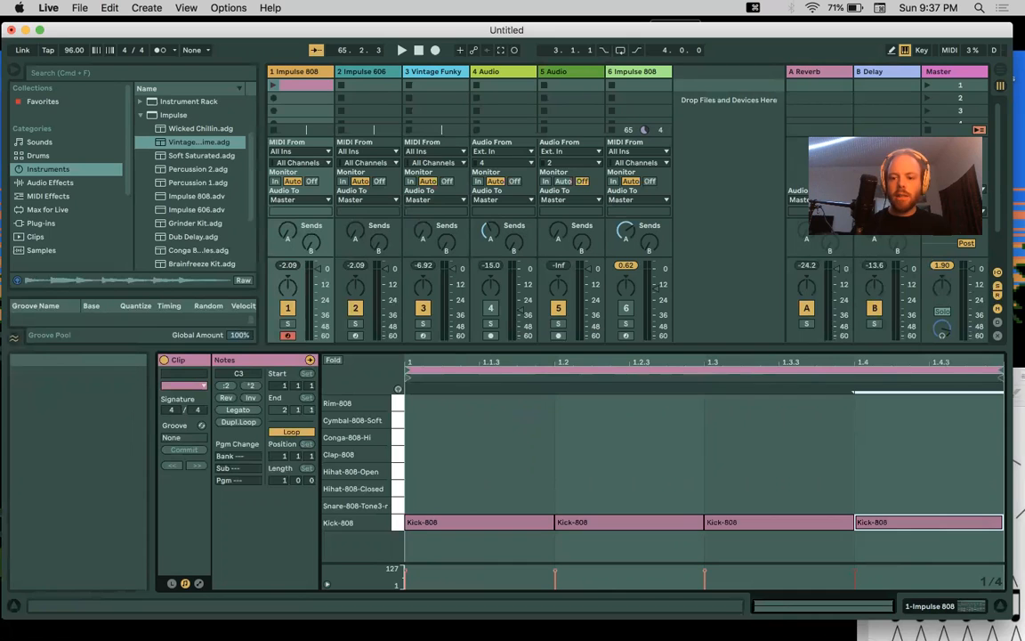
Switch to Preview to examine the note-value tree in tree_orig.jpg and move its window aside
left_click(936, 631)
left_click_drag(937, 373, 728, 237)
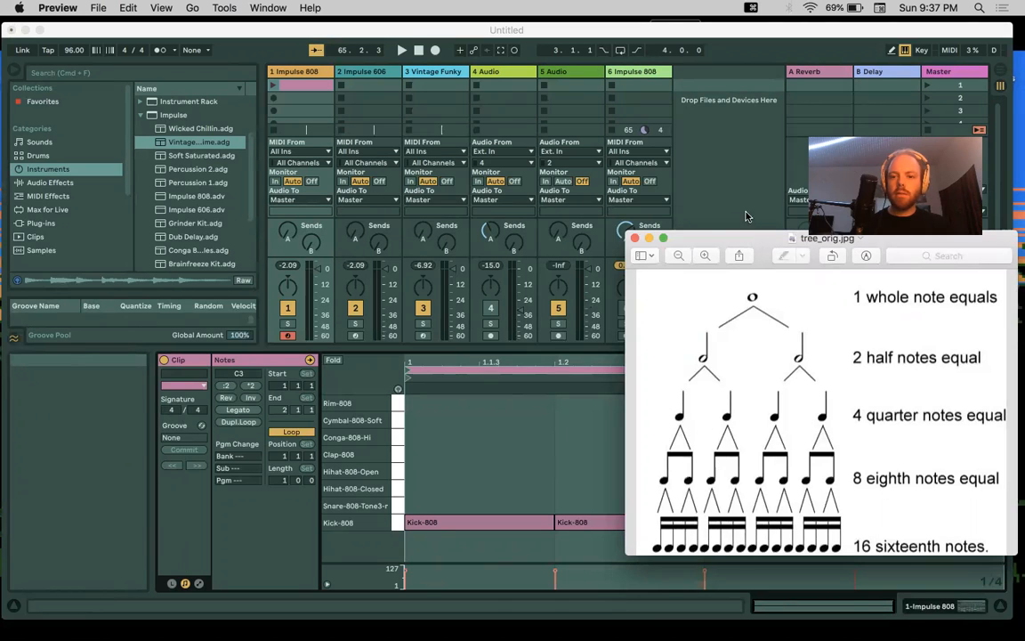
left_click_drag(753, 239, 966, 255)
Add two Hihat-808-Open half notes, starting at 1.1 and 1.3, to fill the bar
double_click(423, 477)
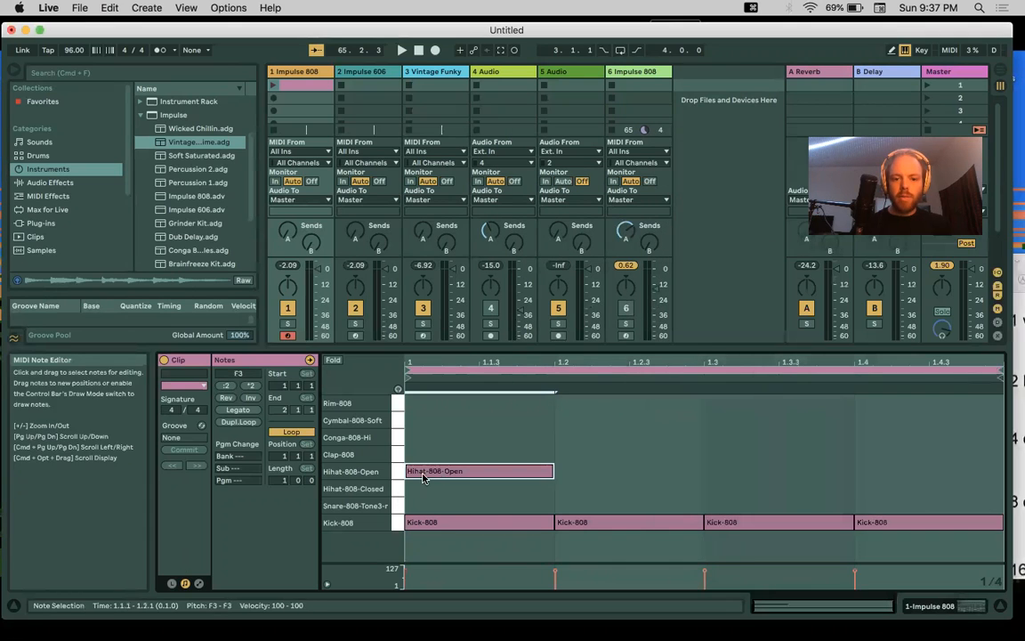
left_click_drag(554, 471, 708, 470)
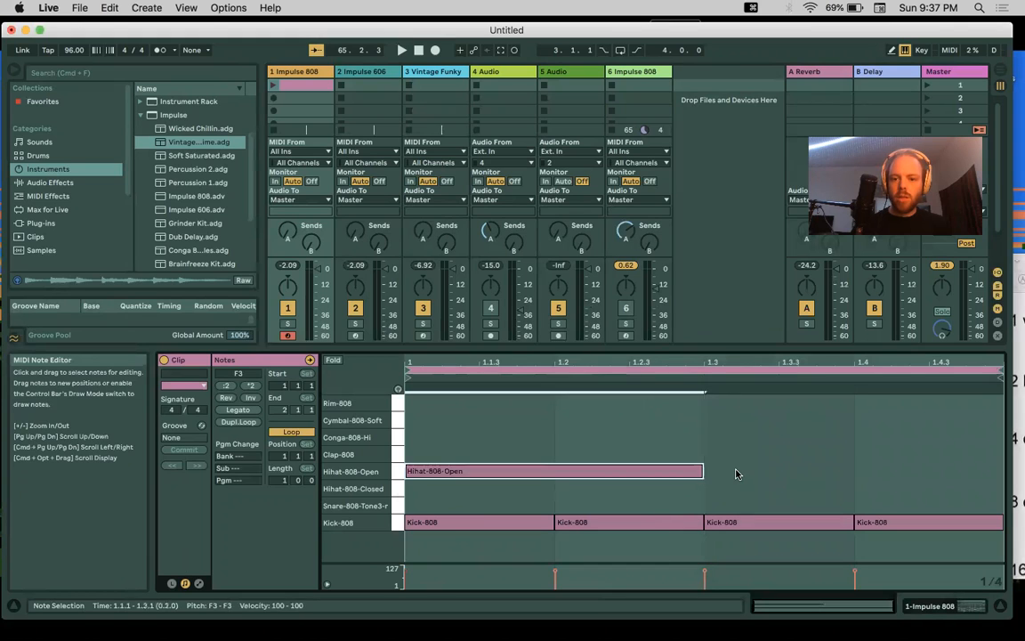
double_click(737, 472)
left_click_drag(851, 471, 1003, 470)
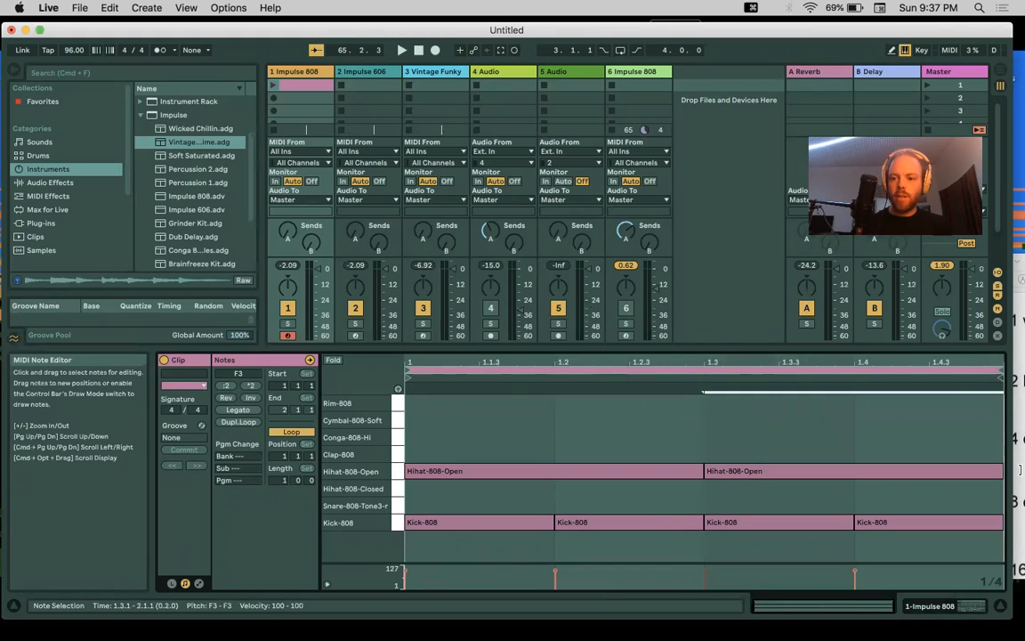
Add a Rim-808 whole note at the start of the clip, extended across the full bar
left_click(423, 409)
double_click(423, 405)
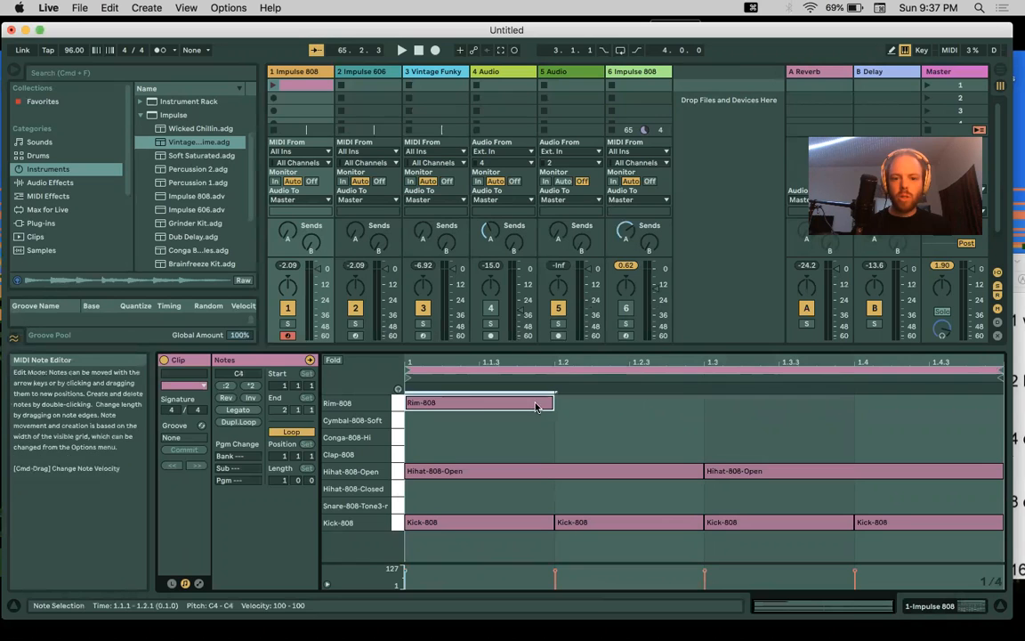
left_click_drag(555, 402, 984, 412)
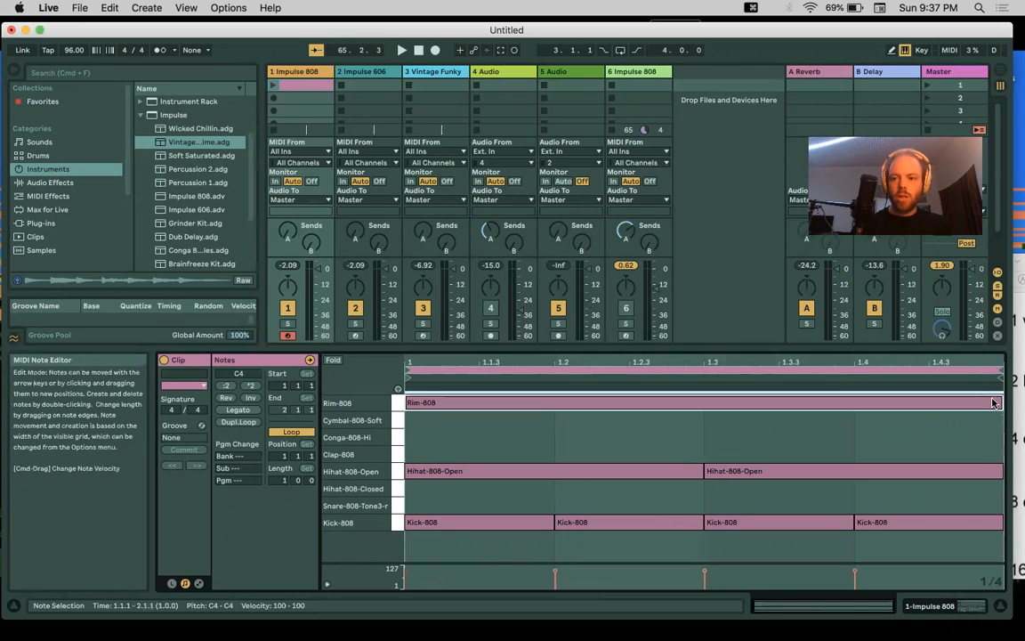
Bring the note-value chart in Preview back into view to examine the eighth-note and sixteenth-note rows
left_click(1017, 261)
left_click_drag(1017, 261, 820, 100)
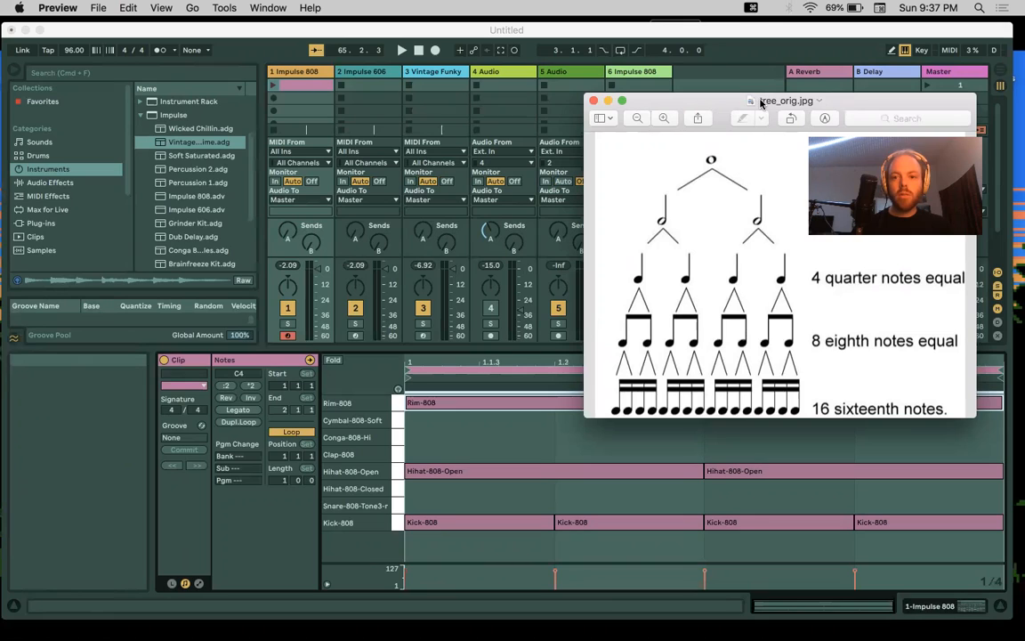
left_click(428, 492)
double_click(515, 495)
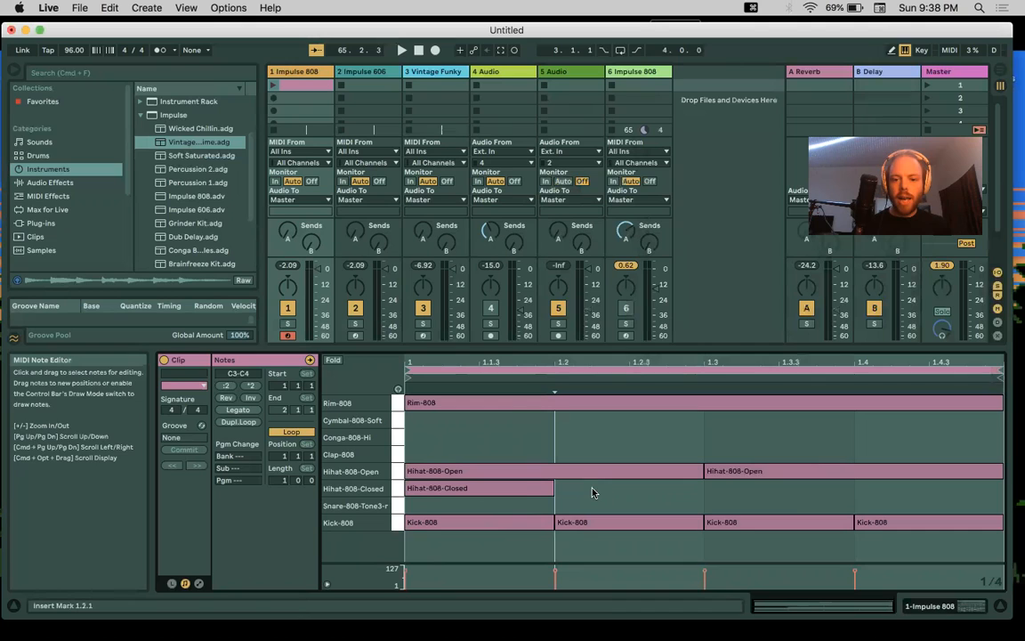
double_click(523, 489)
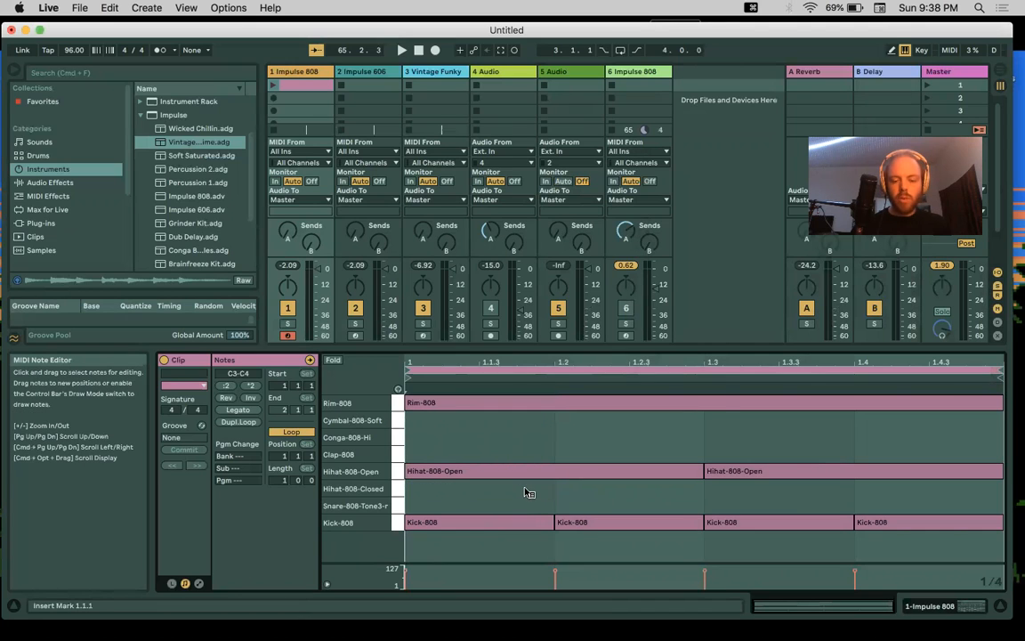
Set the fixed grid to 1/8 and fill the Hihat-808-Closed row with eight consecutive eighth notes
right_click(524, 489)
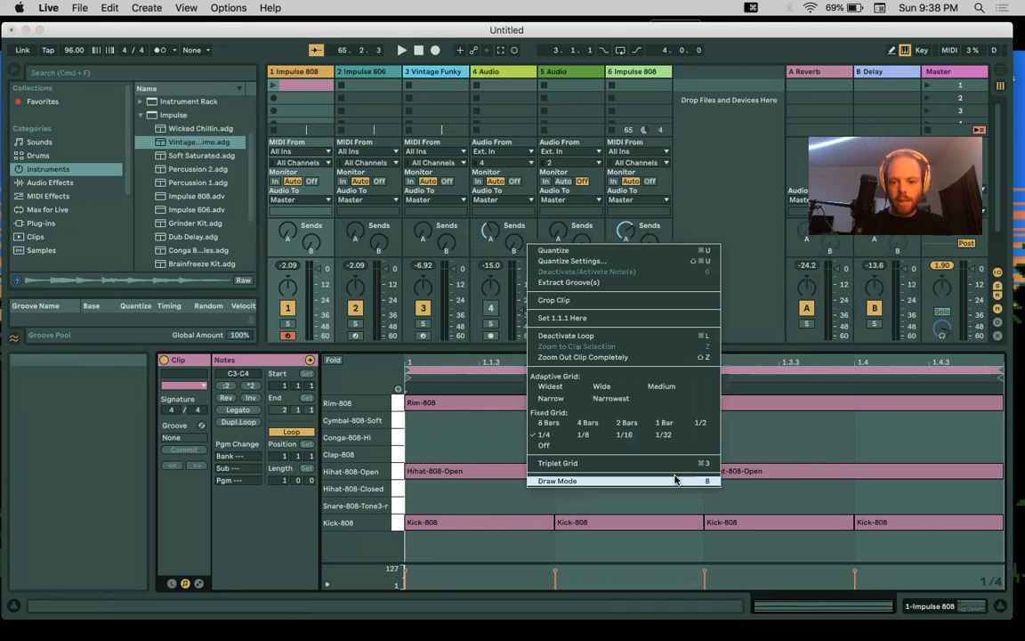
left_click(583, 434)
double_click(466, 488)
double_click(512, 488)
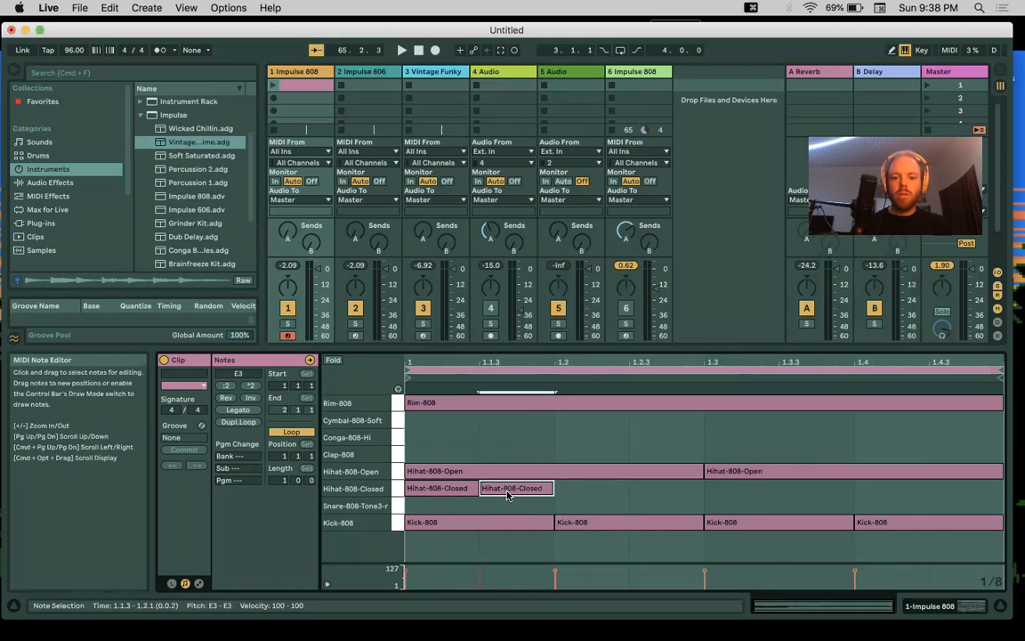
double_click(589, 489)
left_click(661, 489)
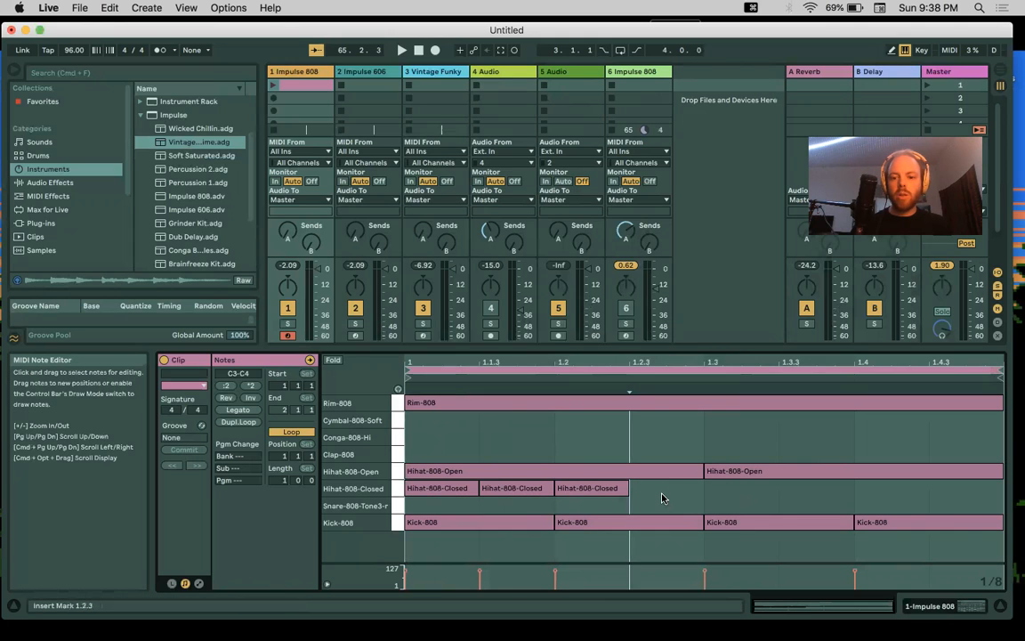
double_click(663, 491)
double_click(746, 491)
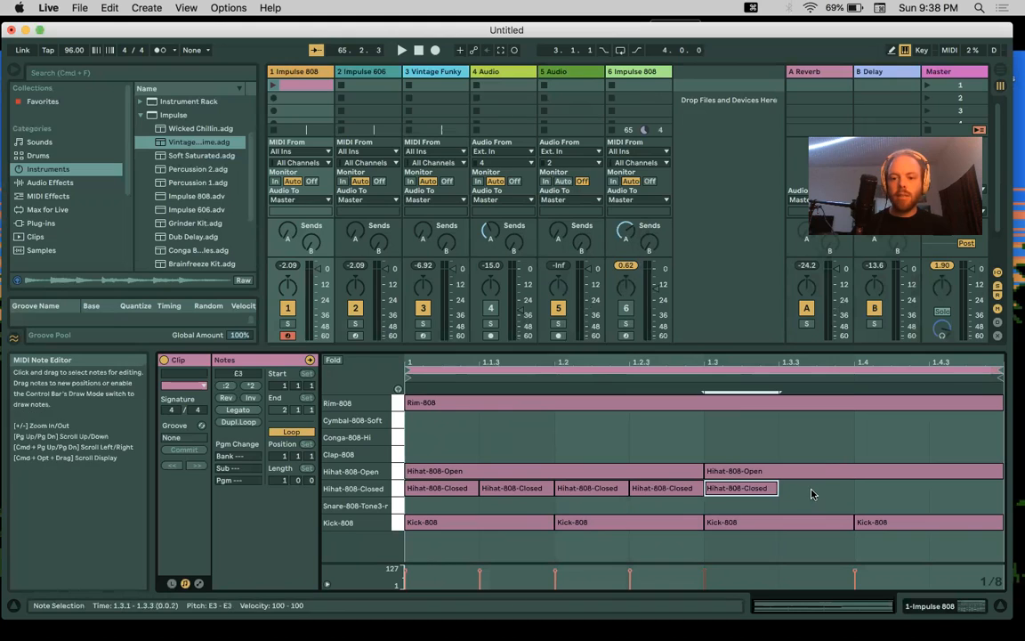
double_click(811, 491)
double_click(890, 490)
left_click(959, 489)
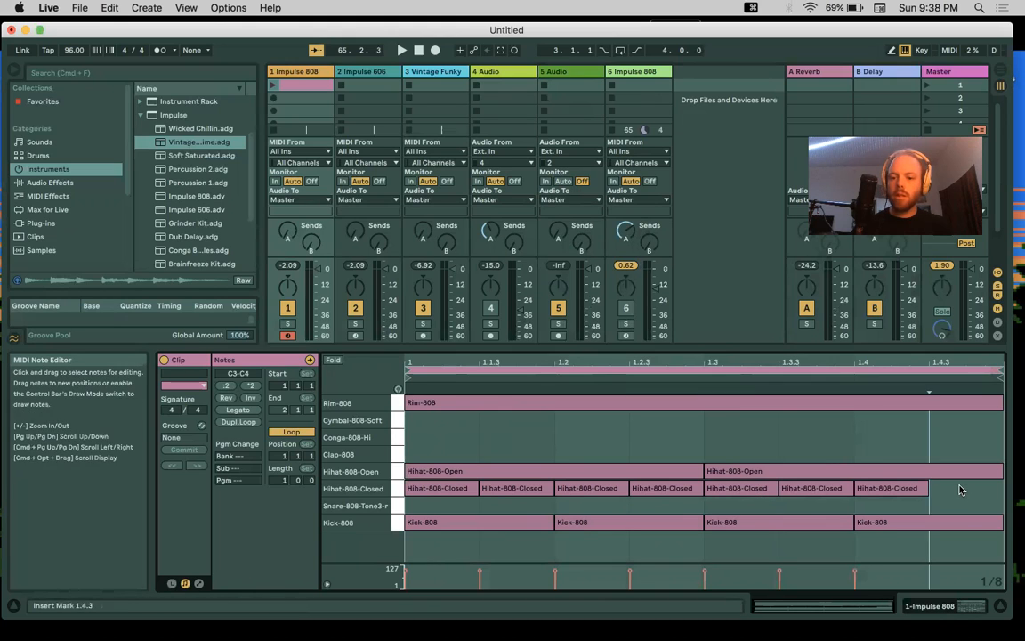
double_click(959, 489)
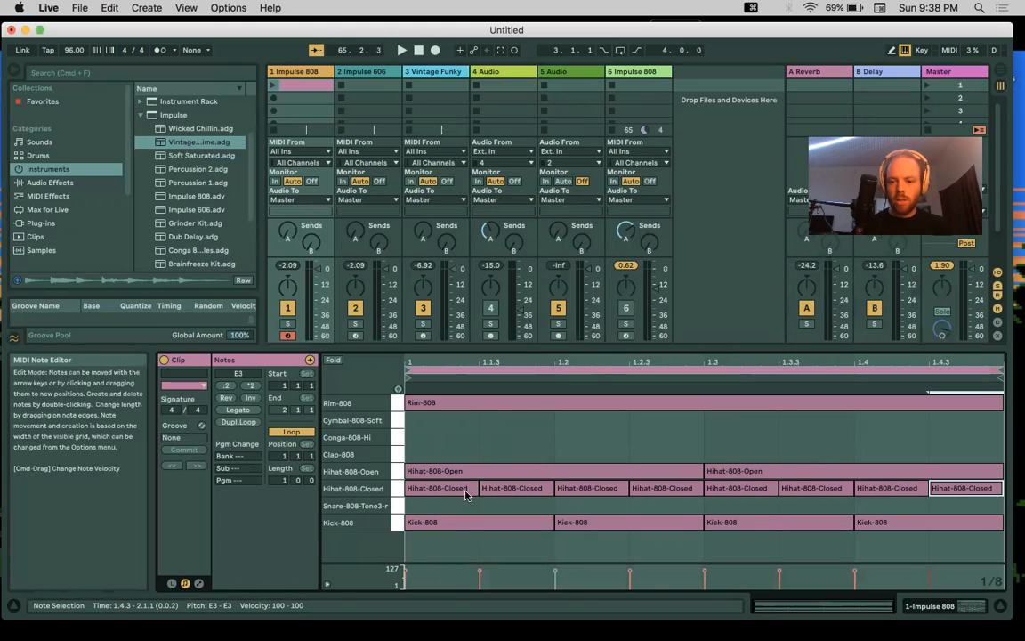
Set the fixed grid to 1/16 and fill the Snare-808-Tone3-r row with sixteen consecutive sixteenth notes
left_click(936, 504)
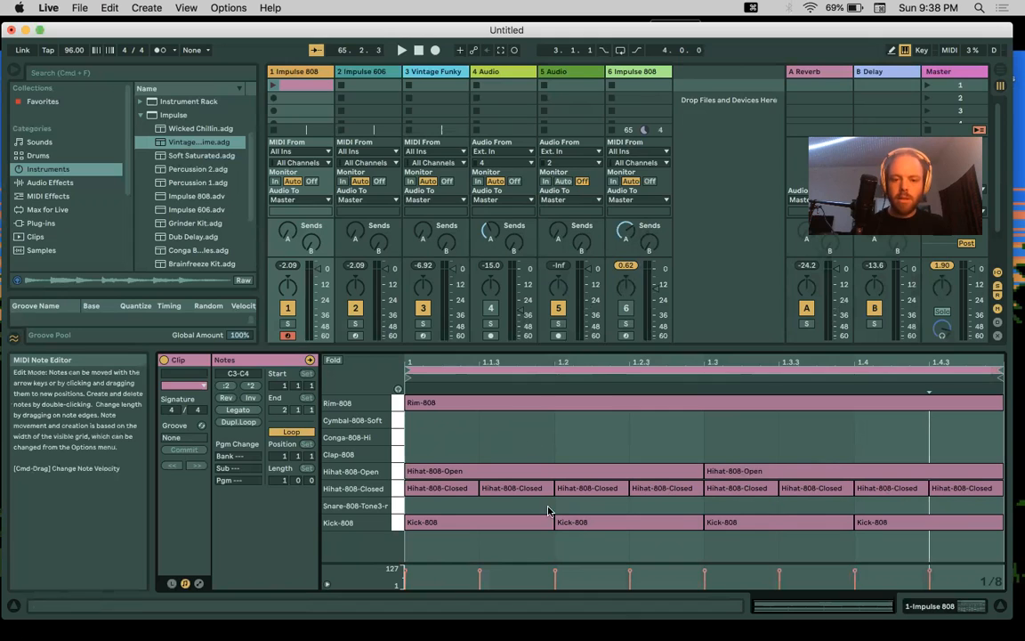
right_click(439, 507)
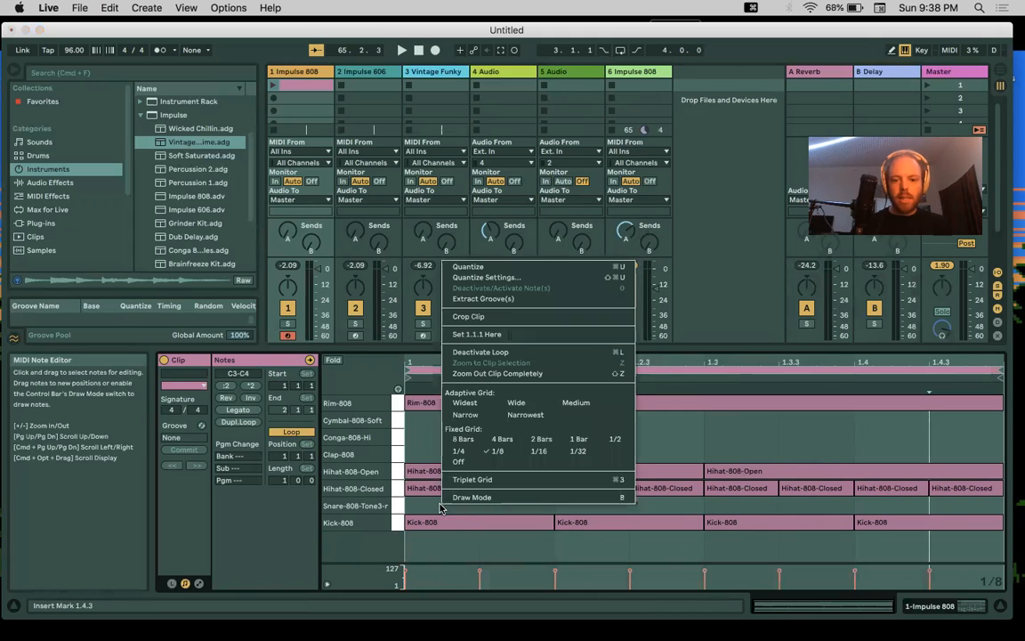
left_click(581, 451)
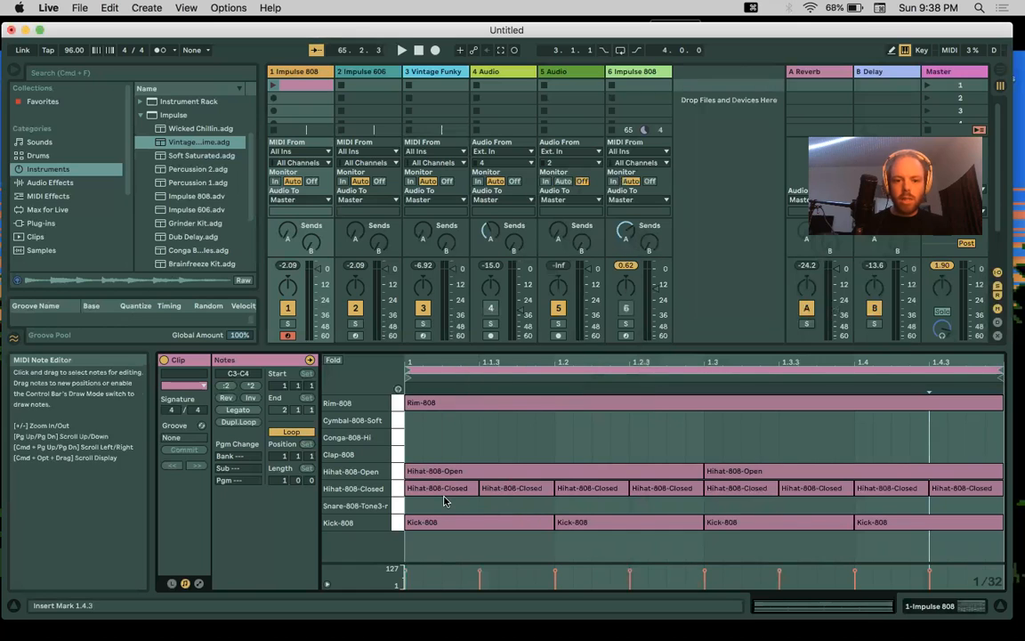
right_click(392, 461)
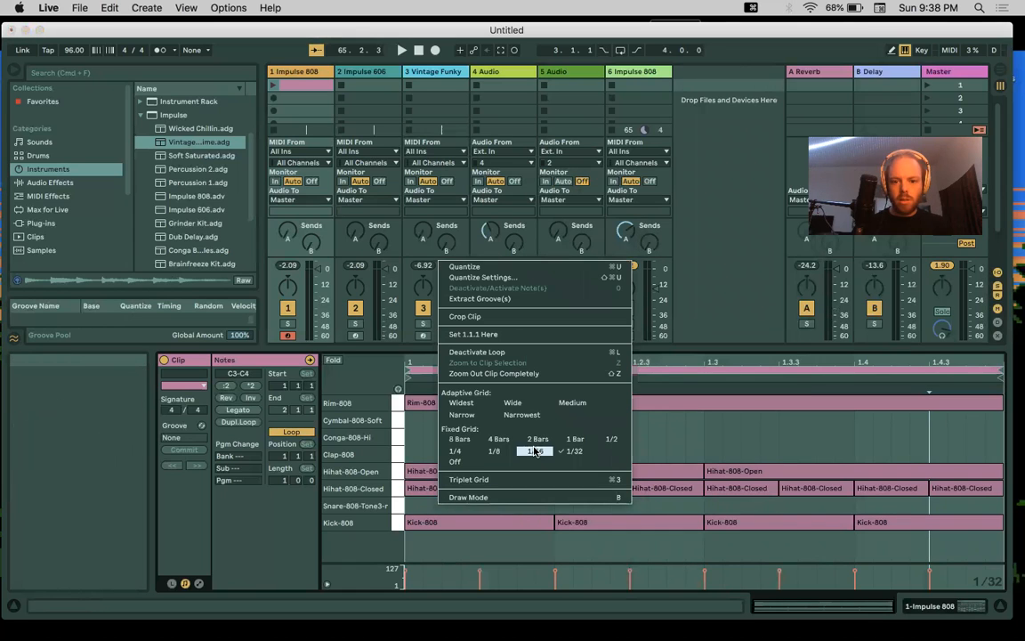
left_click(542, 452)
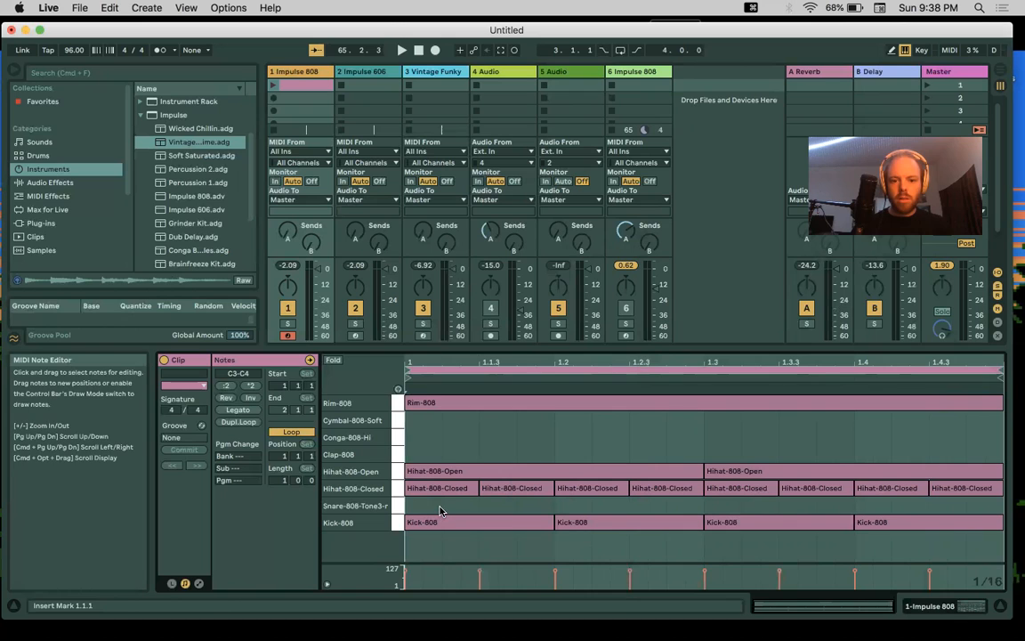
double_click(417, 505)
double_click(452, 506)
key("b")
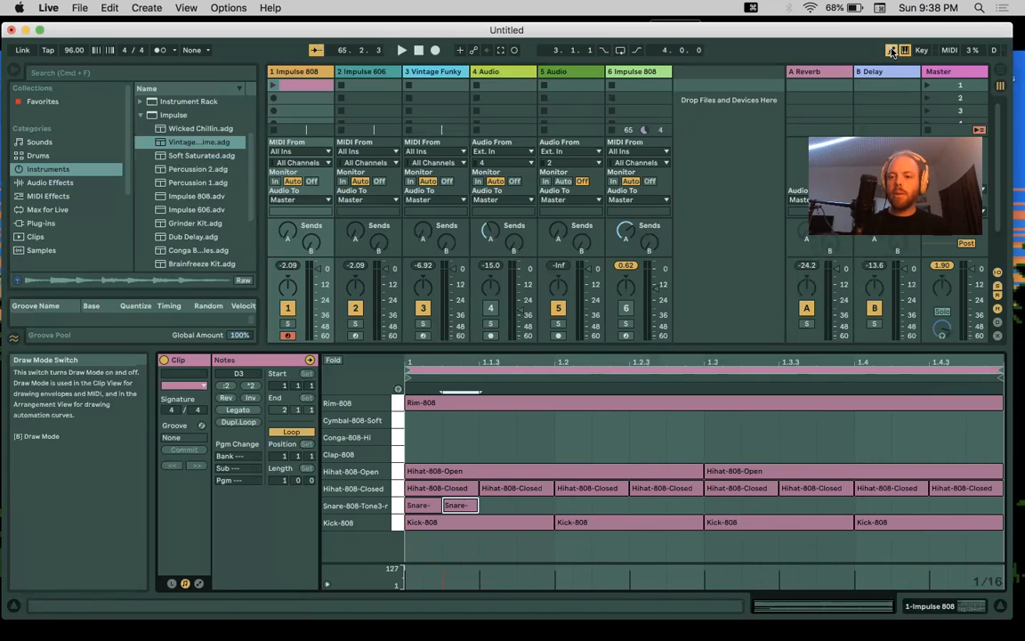
left_click(491, 505)
left_click_drag(570, 501, 988, 504)
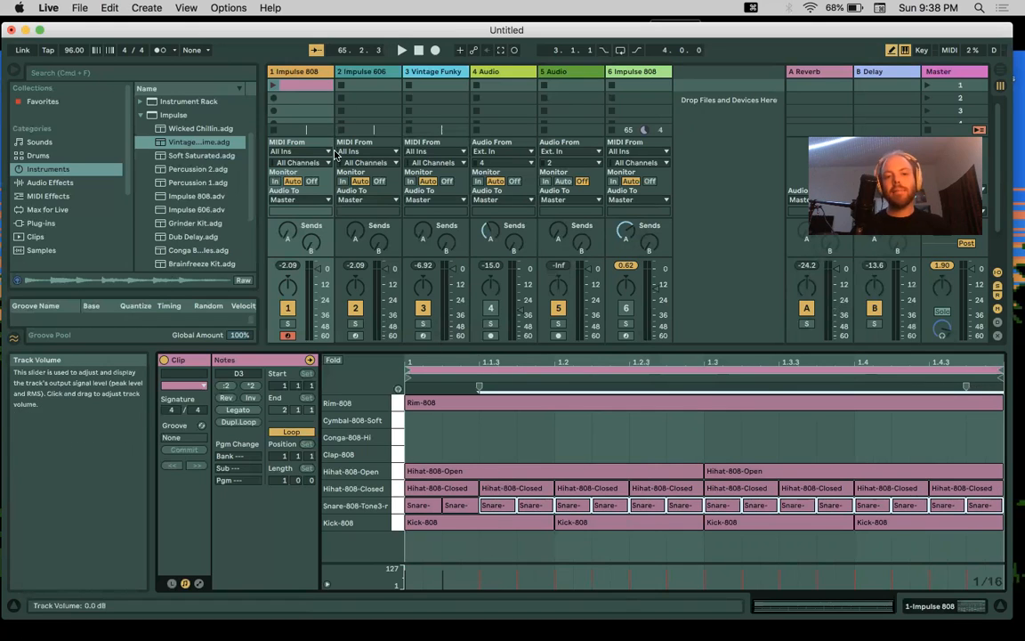
Launch the clip on track 1 Impulse 808 and lower the track's volume to about -12 dB
left_click(274, 87)
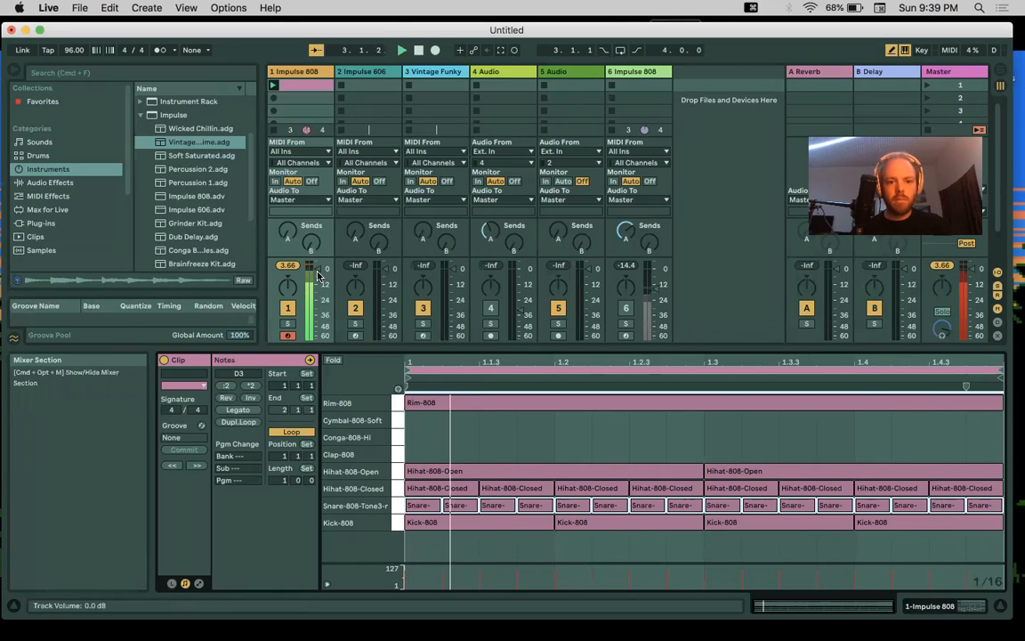
left_click_drag(316, 284, 317, 291)
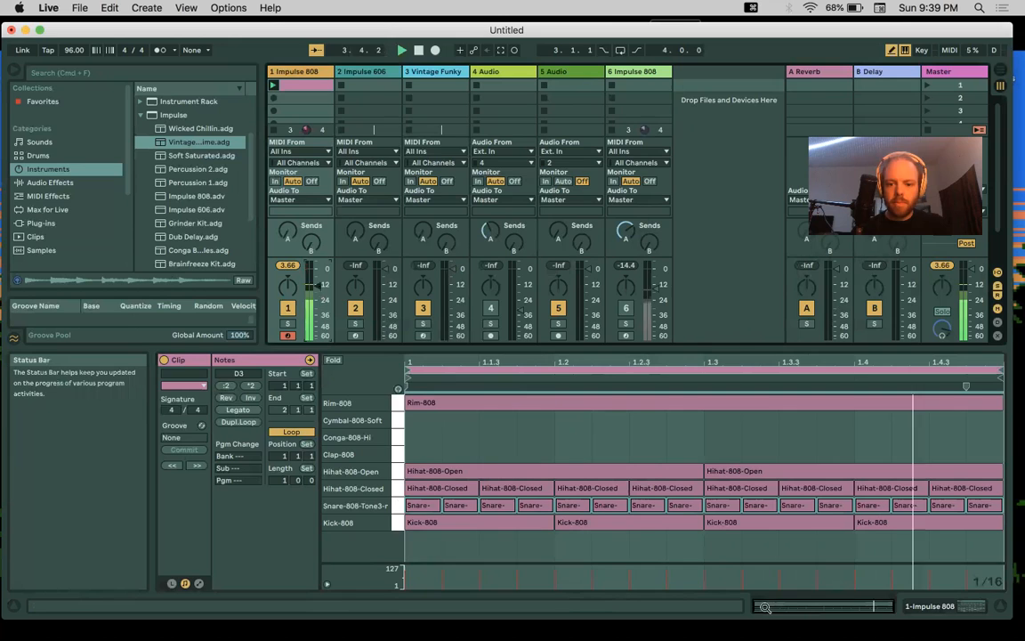
Turn on the metronome and solo the kick, snare and closed hi-hat slots of the track's Impulse 808 device one after another
left_click(972, 606)
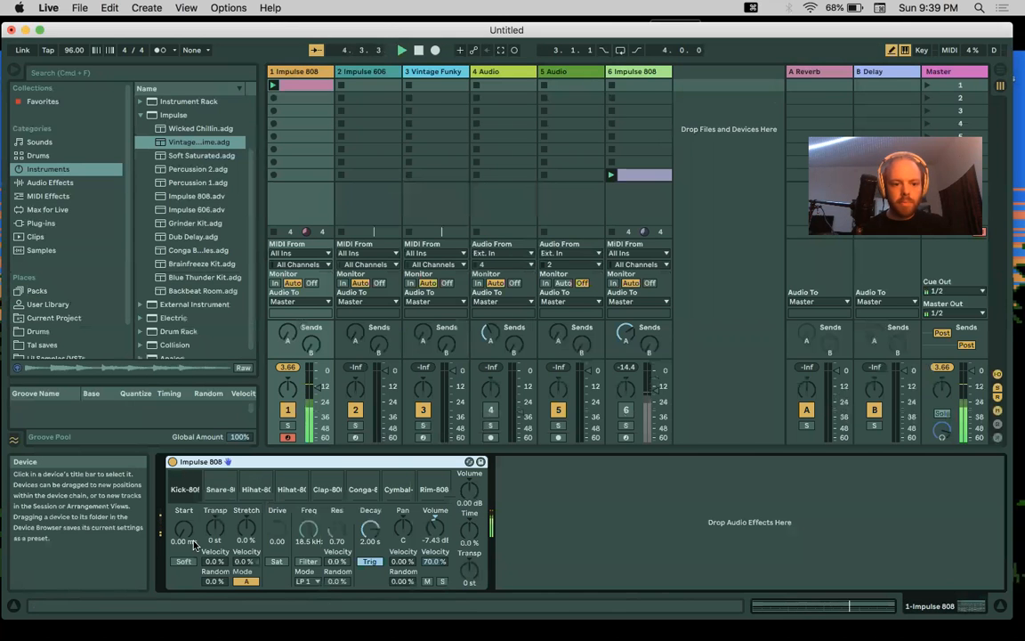
key("Tab")
key("Tab")
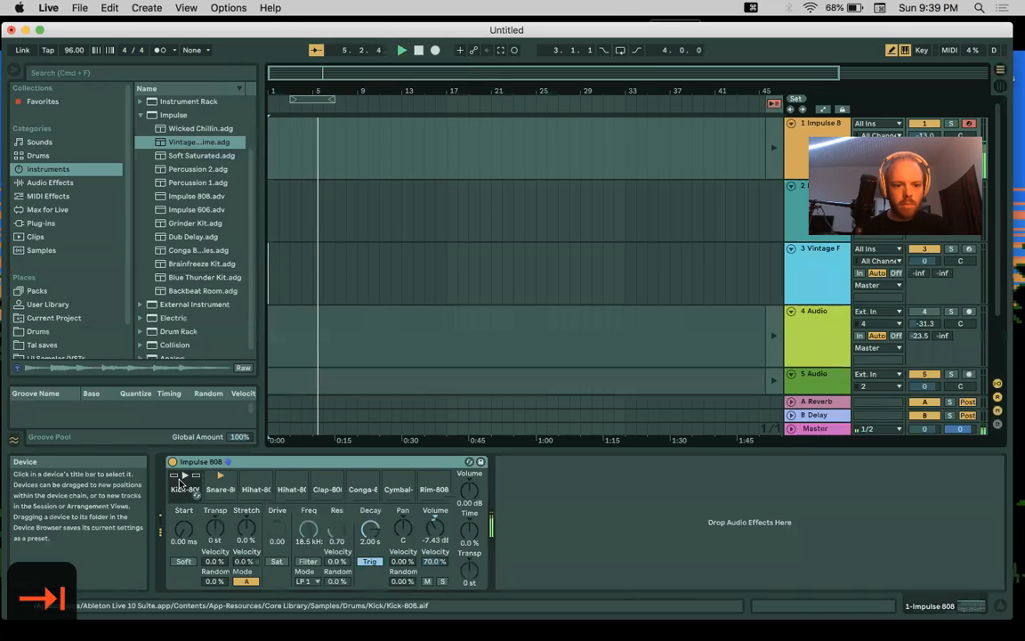
left_click(177, 481)
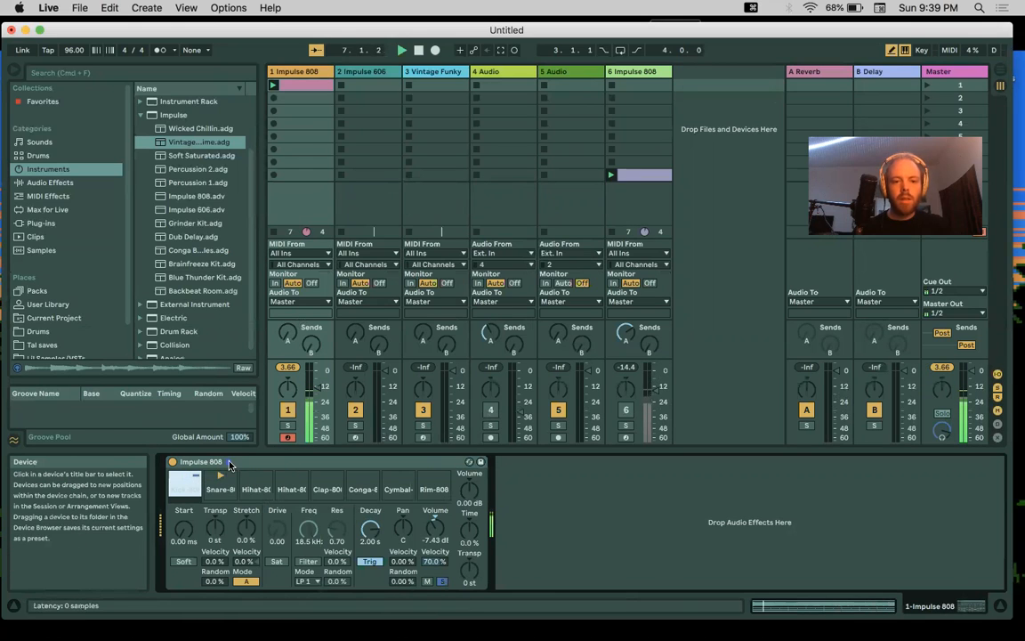
left_click(160, 52)
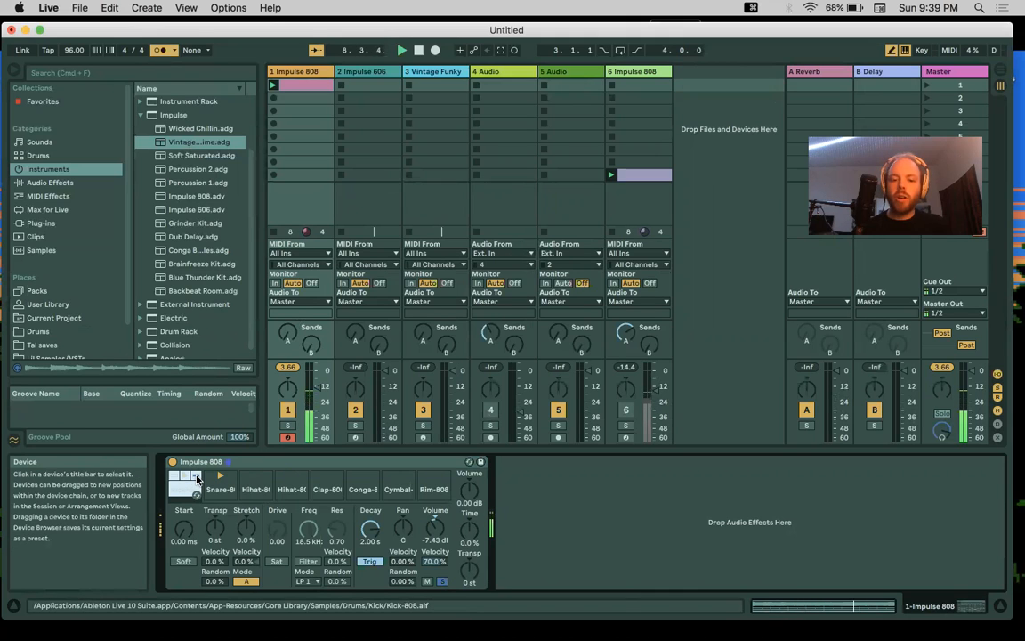
left_click(228, 479)
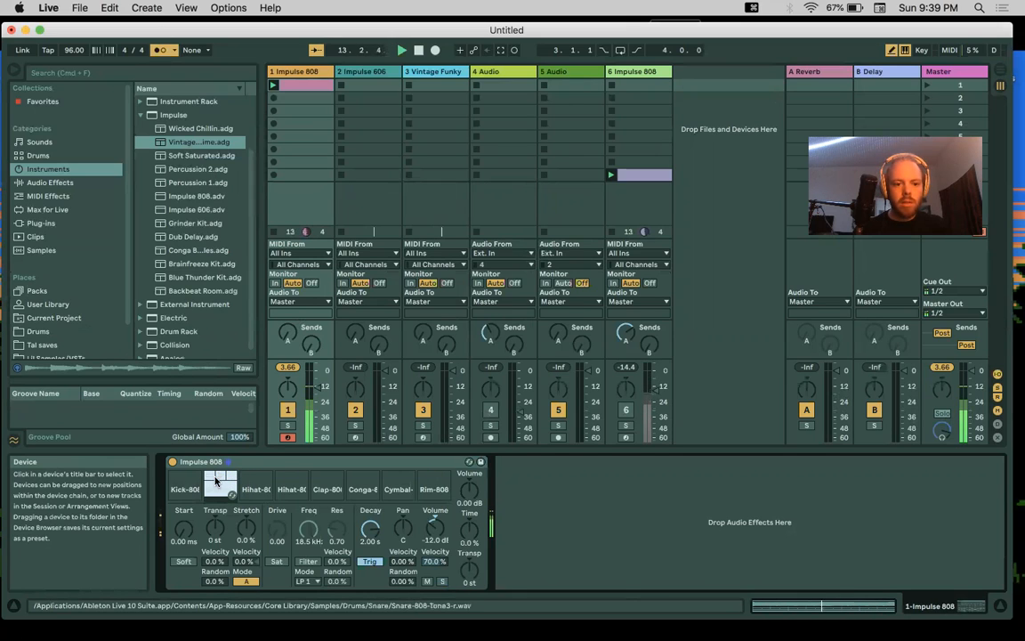
left_click(265, 479)
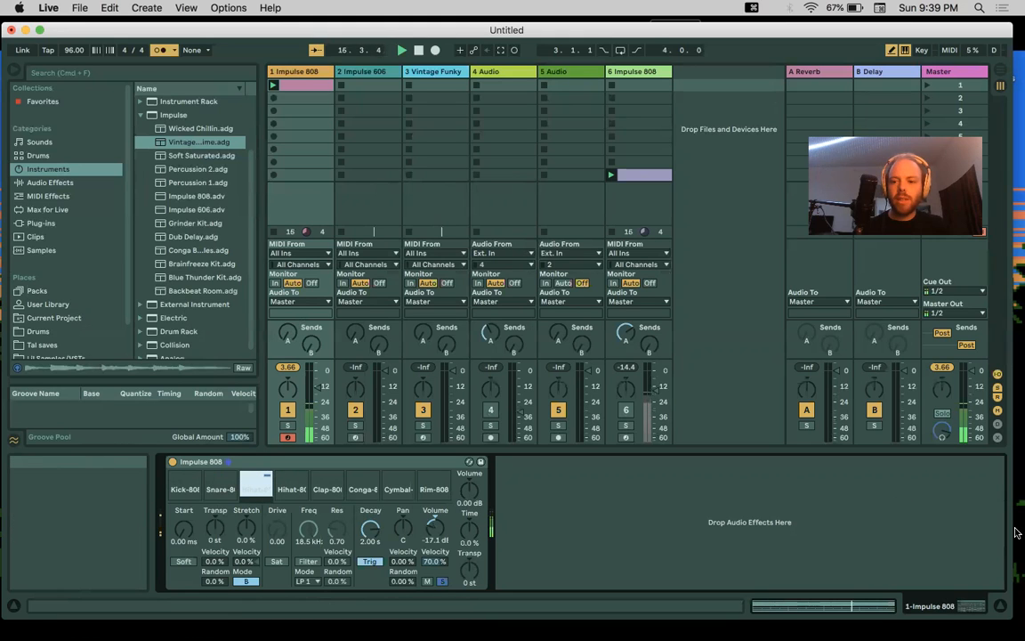
Move the Live window aside and bring the note-value chart in Preview to the front
left_click_drag(973, 32, 883, 86)
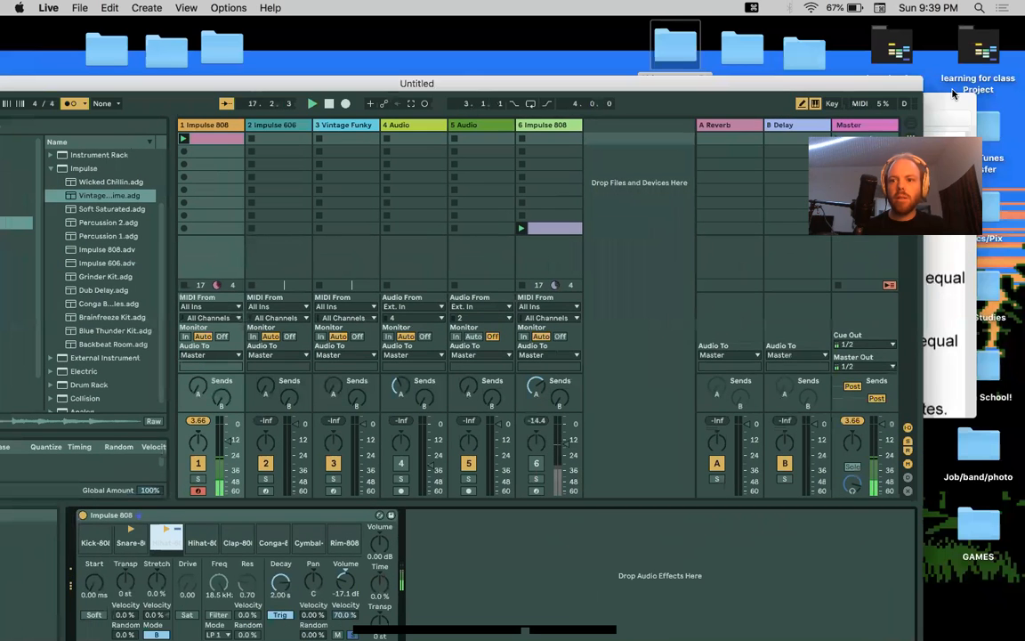
left_click(947, 96)
left_click_drag(947, 96, 940, 167)
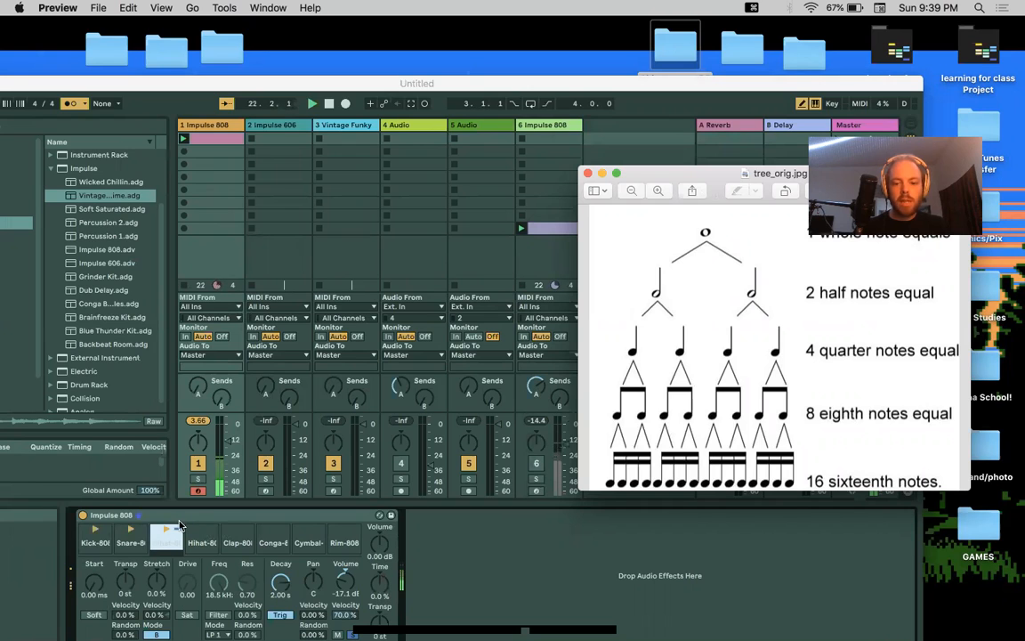
Audition the snare sixteenth notes and the Rim-808 whole note by soloing their Impulse slots in turn
left_click(151, 525)
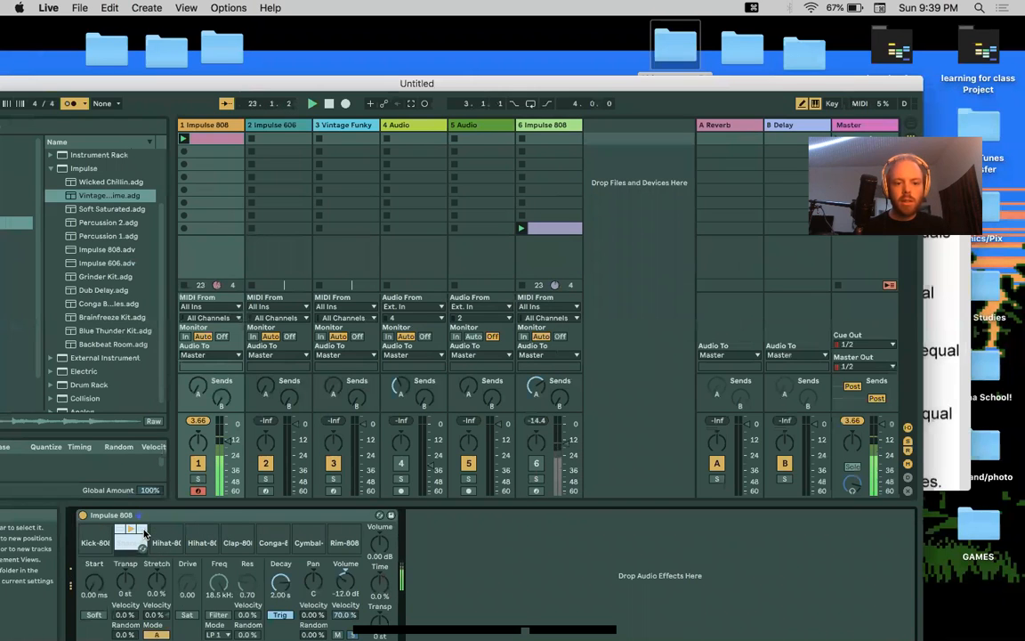
mouse_move(140, 532)
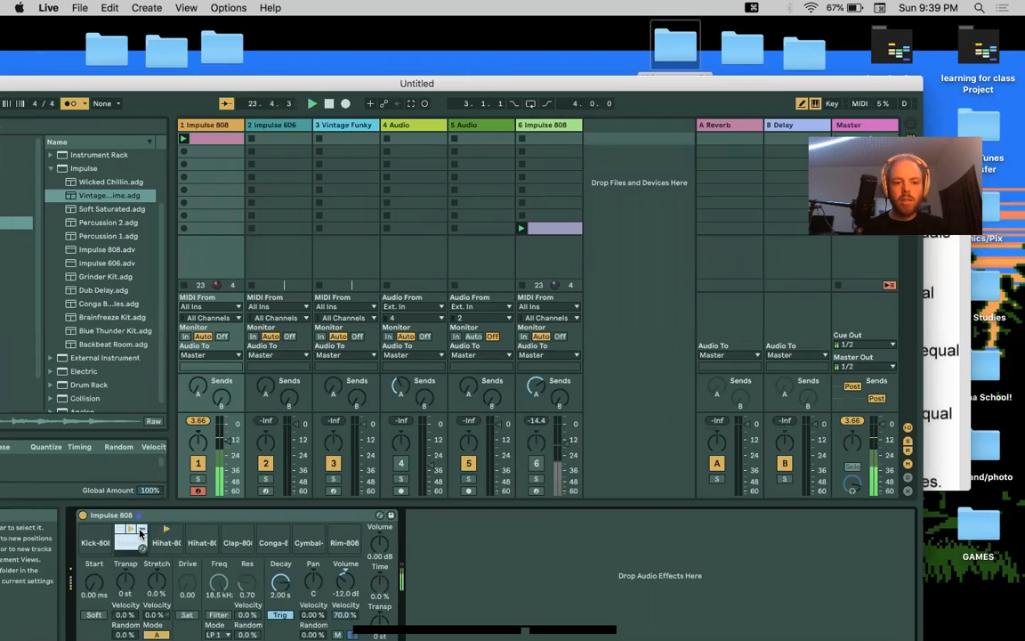
mouse_move(359, 532)
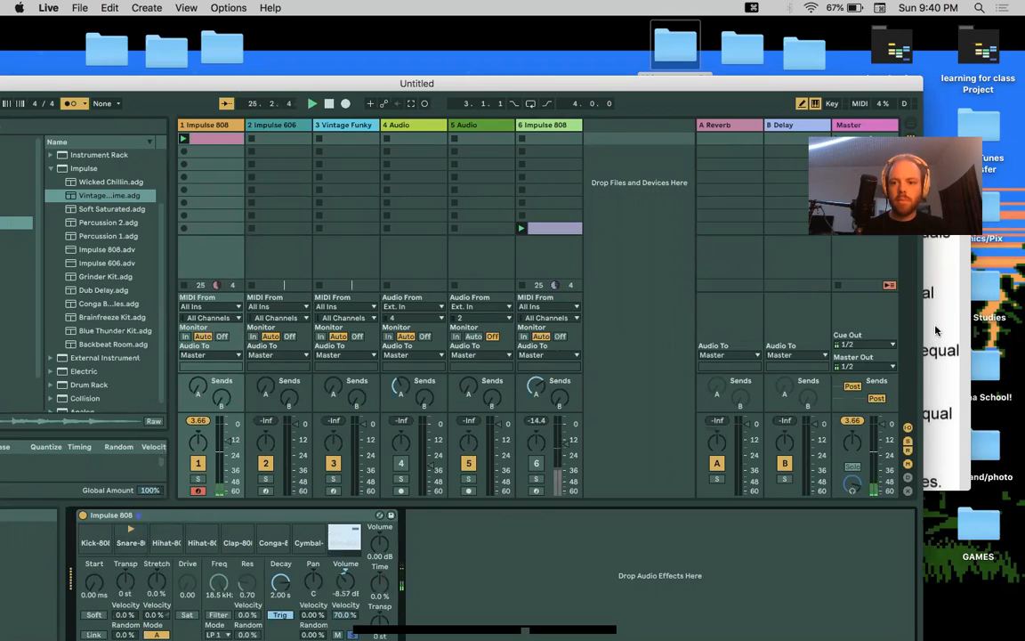
Bring the Preview chart's whole-note and half-note rows into clear view, and solo the Hihat-808-Open slot in Impulse 808
left_click(924, 281)
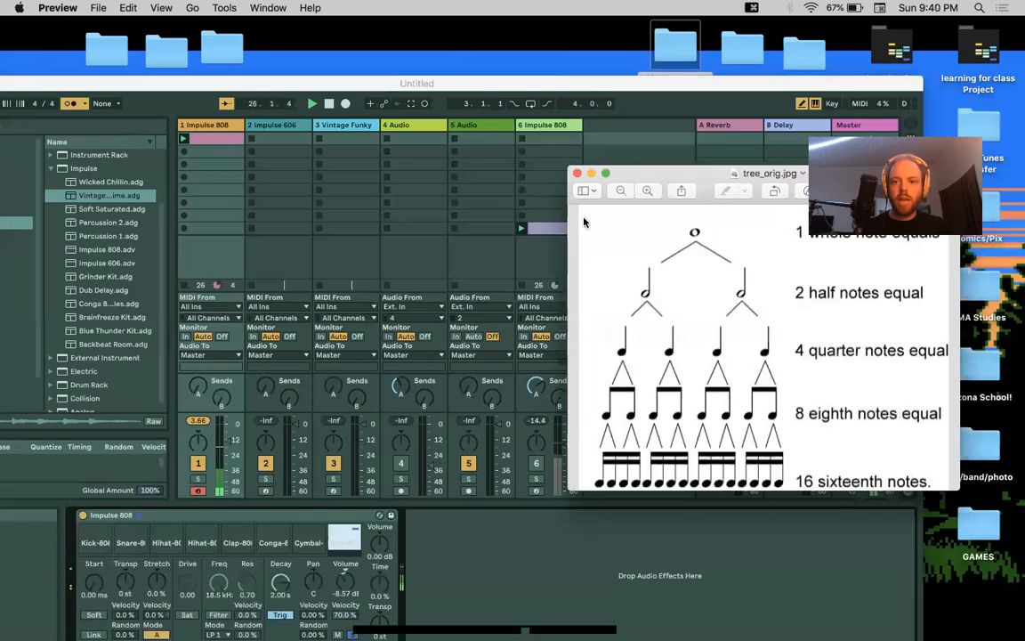
left_click_drag(845, 264, 728, 320)
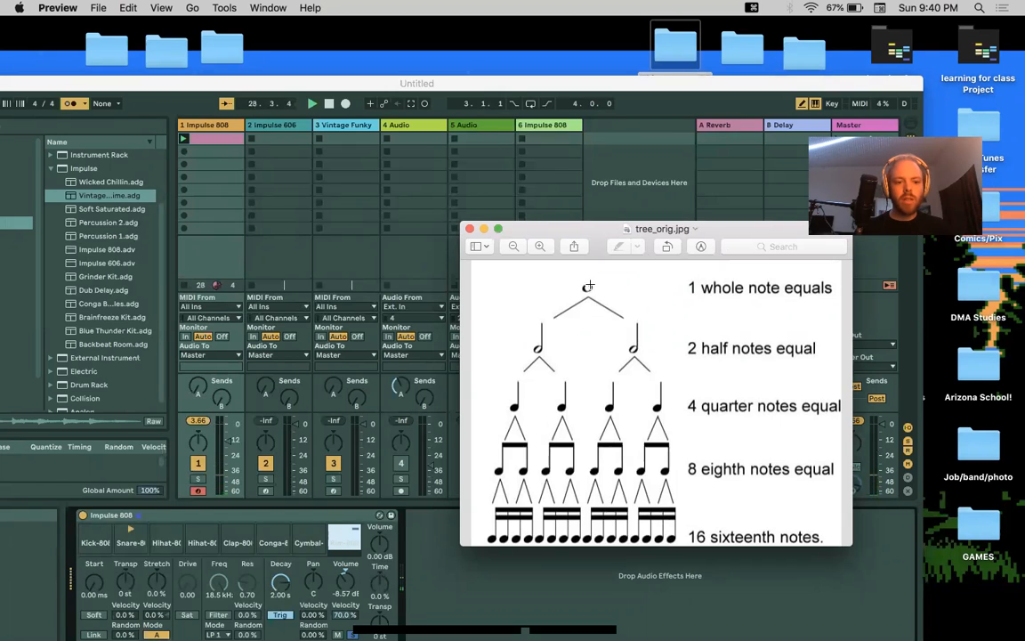
left_click(213, 531)
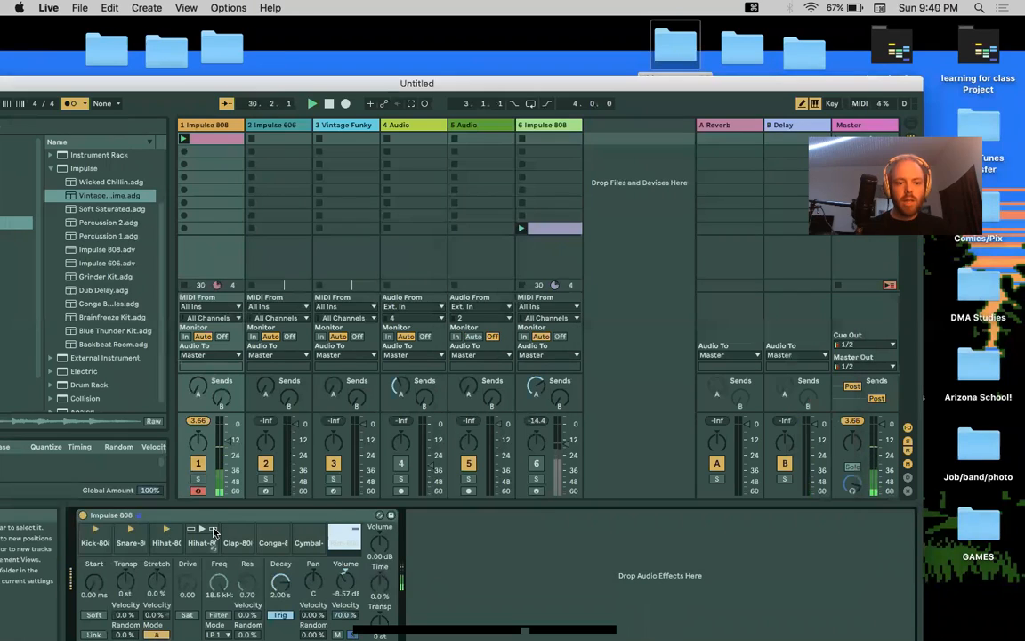
left_click(213, 531)
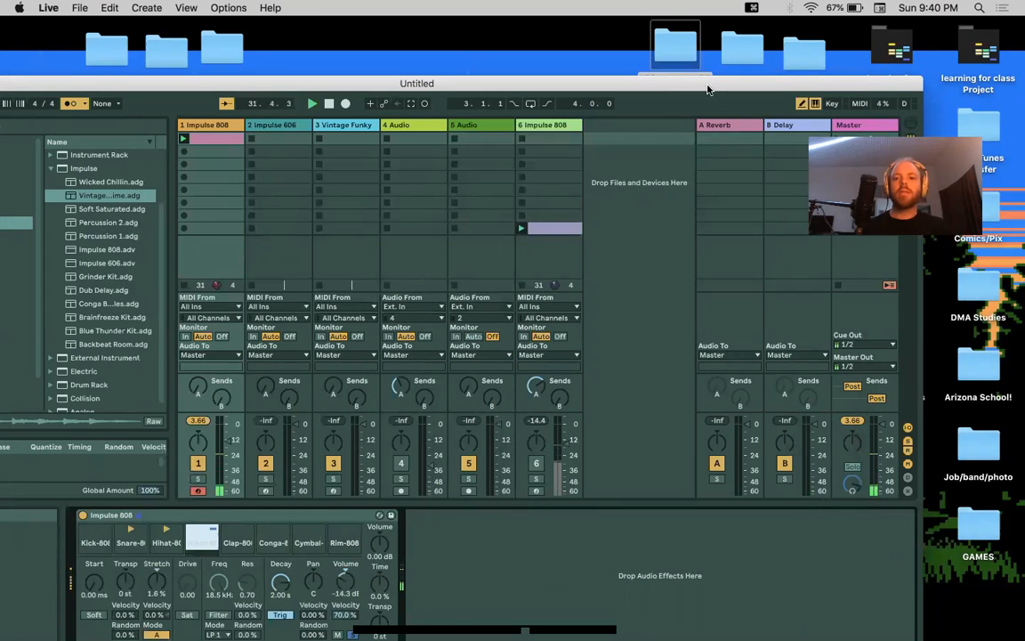
Turn off the metronome and stop playback of the set
left_click_drag(695, 82, 772, 43)
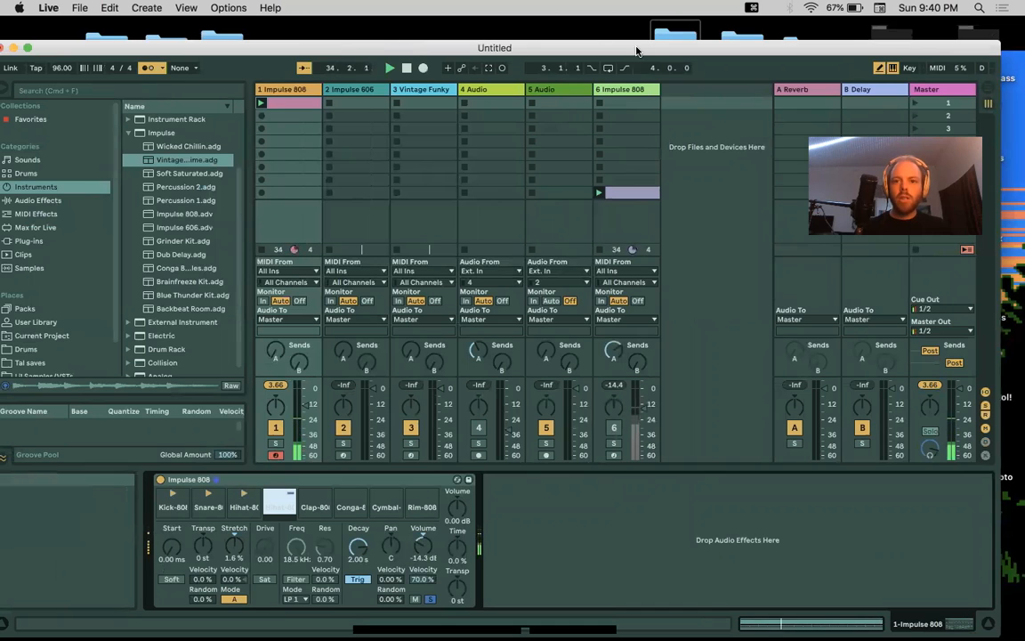
left_click_drag(638, 48, 571, 25)
left_click_drag(795, 30, 852, 31)
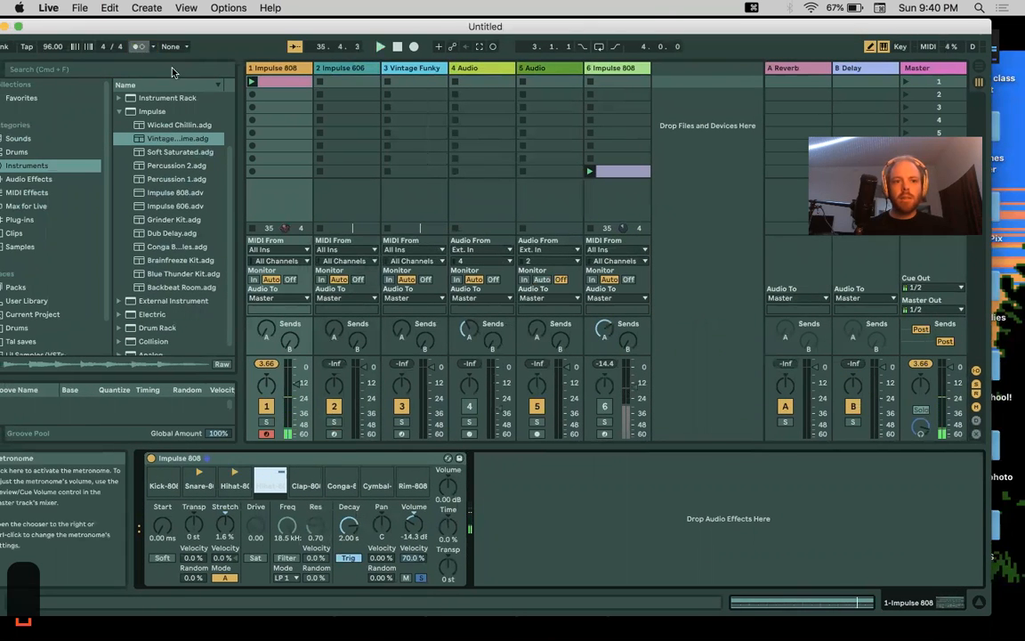
left_click_drag(569, 25, 585, 170)
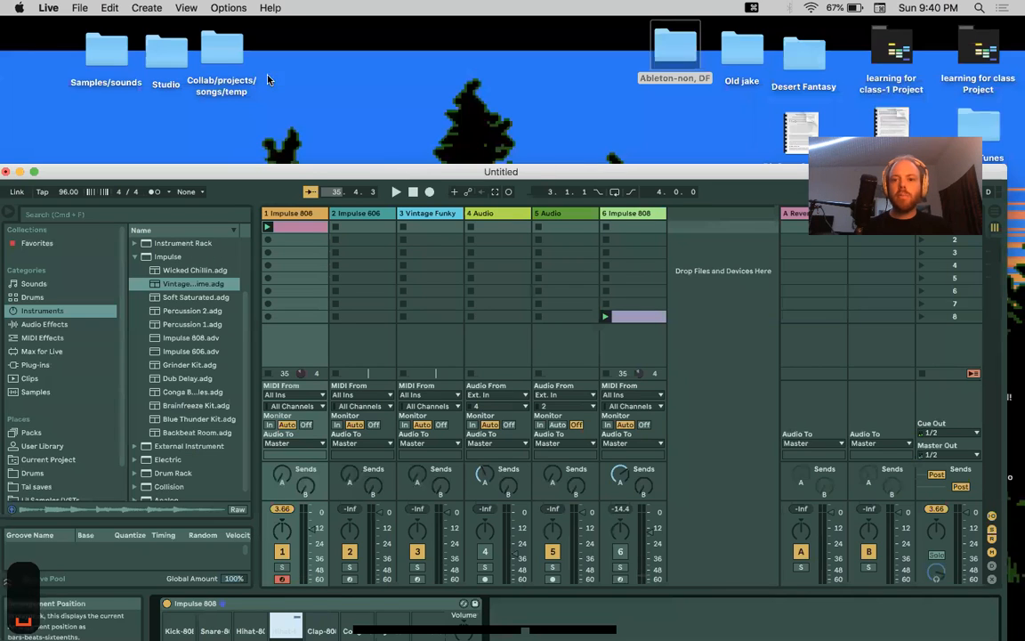
Shift the Live window aside and place the note-value chart in Preview beside it for review
left_click_drag(267, 80, 319, 65)
left_click(814, 285)
left_click_drag(694, 228, 824, 207)
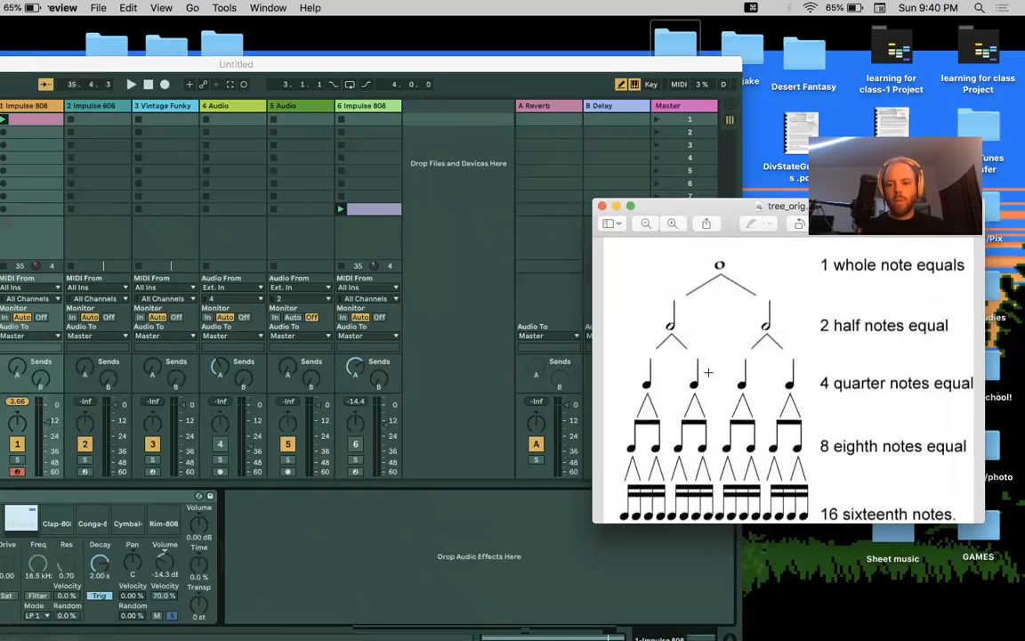